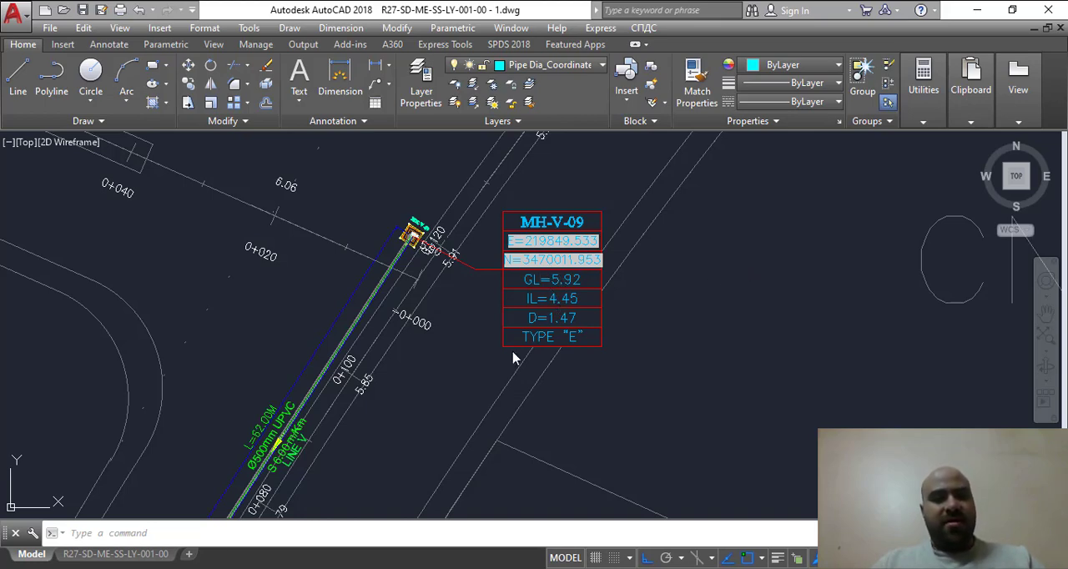
# - Run the custom command extmnh and arrange the drawing and the opened manhole workbook side by side
pyautogui.click(296, 527)
pyautogui.write('ext')
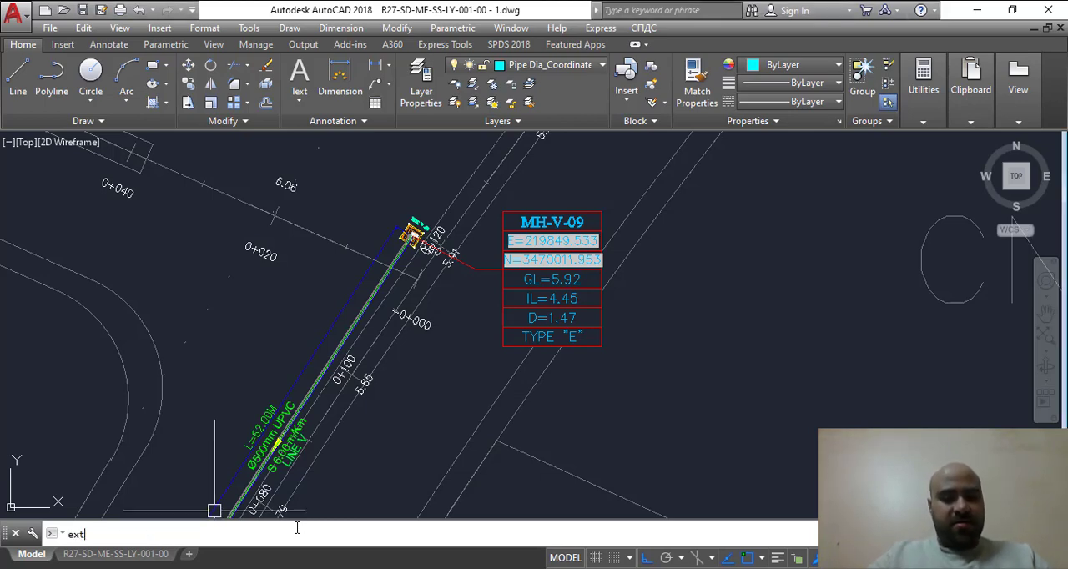
pyautogui.write('mnh')
pyautogui.press('Return')
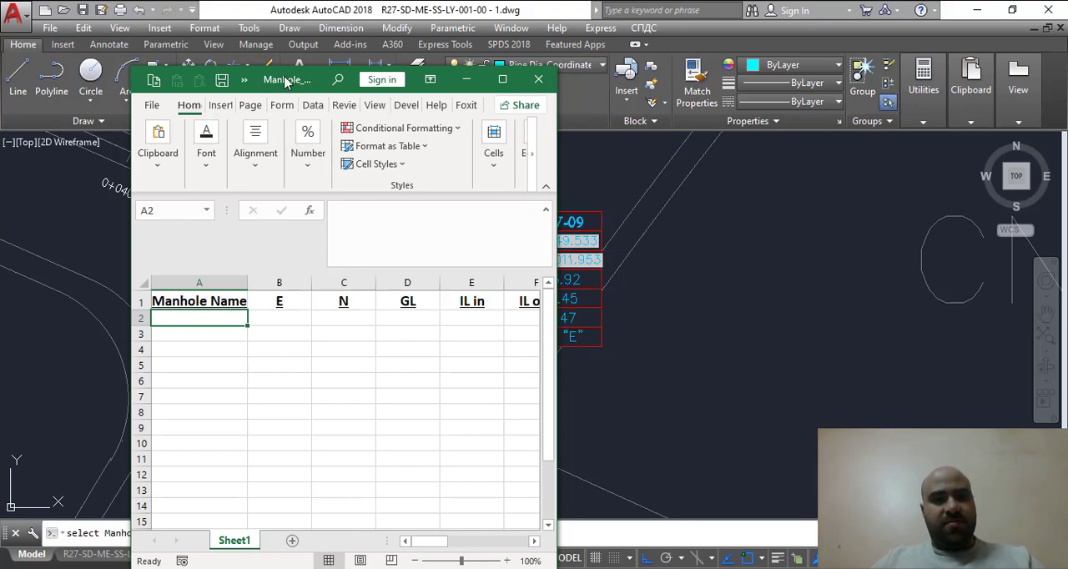
pyautogui.moveTo(285, 81)
pyautogui.mouseDown()
pyautogui.moveTo(552, 112)
pyautogui.moveTo(551, 75)
pyautogui.moveTo(688, 79)
pyautogui.moveTo(873, 61)
pyautogui.moveTo(950, 89)
pyautogui.moveTo(1067, 105)
pyautogui.moveTo(784, 101)
pyautogui.moveTo(790, 68)
pyautogui.moveTo(1039, 34)
pyautogui.moveTo(1067, 60)
pyautogui.mouseUp()
pyautogui.click(328, 316)
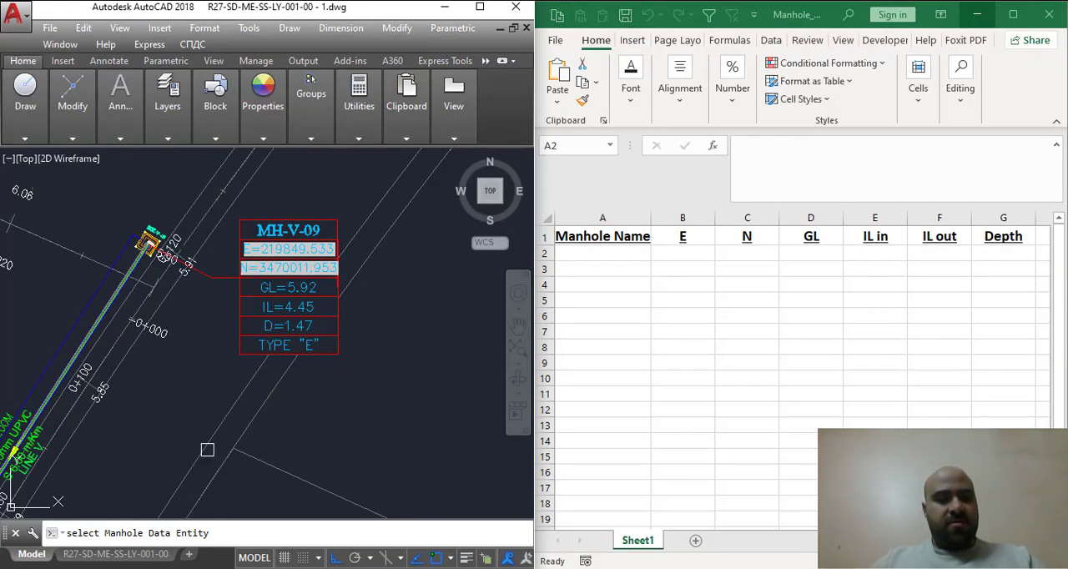
# - Pick the MH-V-09 data table and its manhole symbol in the drawing as extraction sources
pyautogui.scroll(2, 241, 251)
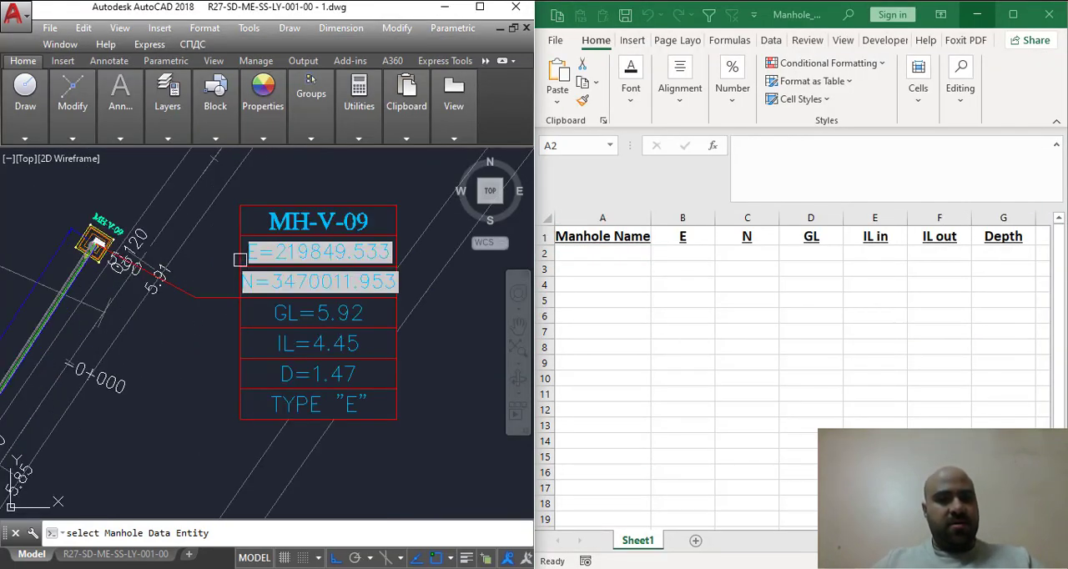
pyautogui.click(240, 237)
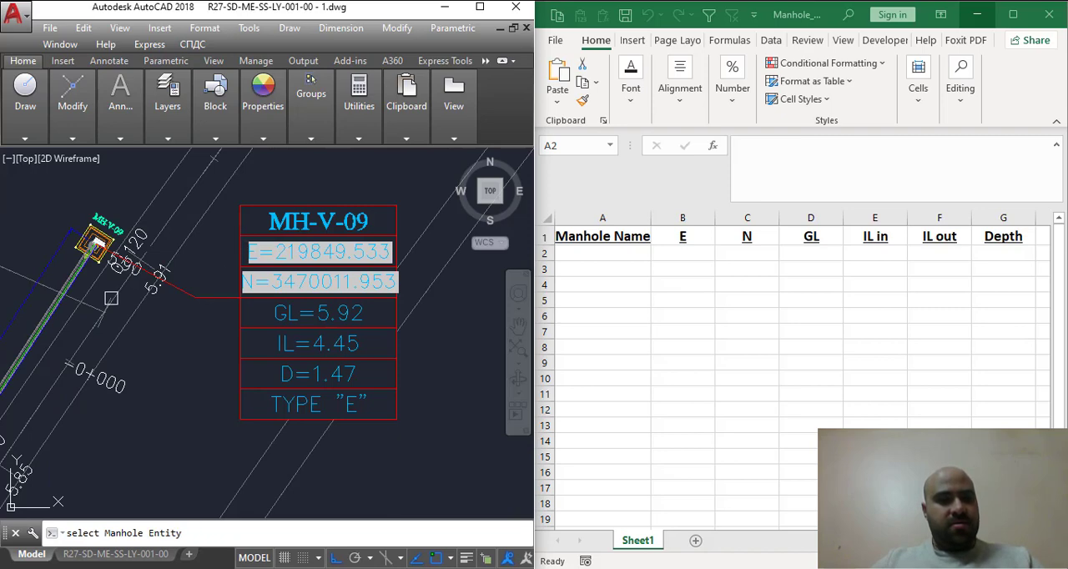
pyautogui.scroll(2, 88, 242)
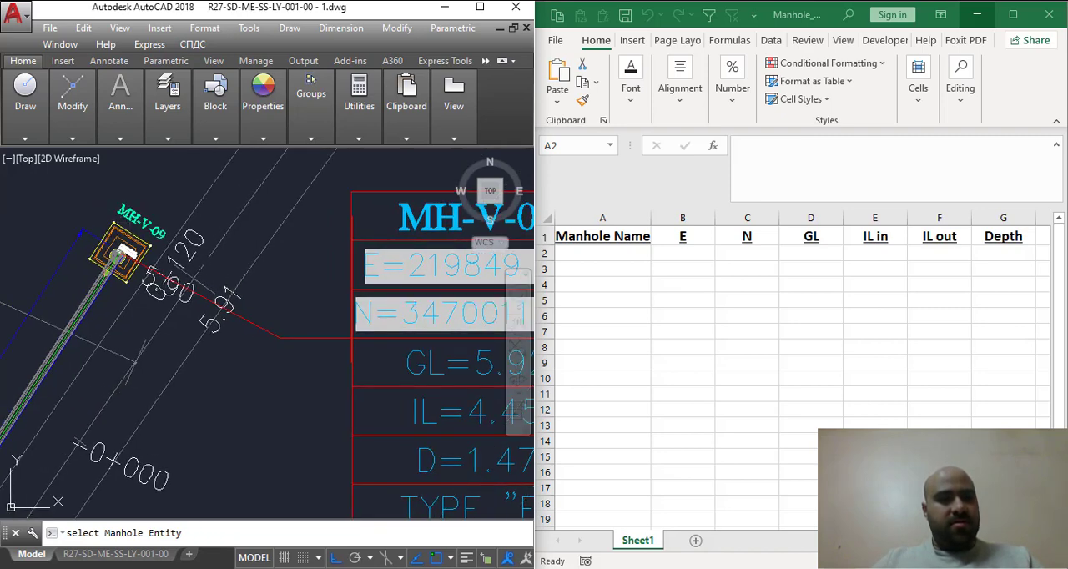
pyautogui.click(125, 253)
# - Pick the length L=62.00M, diameter Ø500mm UPVC and slope S 6.00 m/Km labels on the pipe leaving MH-V-09
pyautogui.scroll(-3, 191, 250)
pyautogui.scroll(-2, 281, 275)
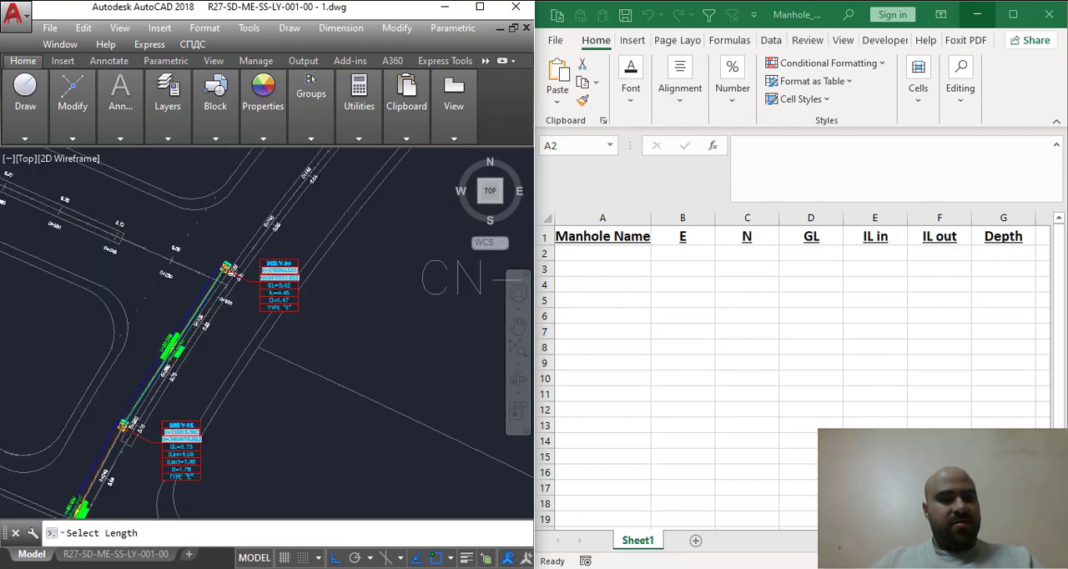
pyautogui.scroll(5, 148, 290)
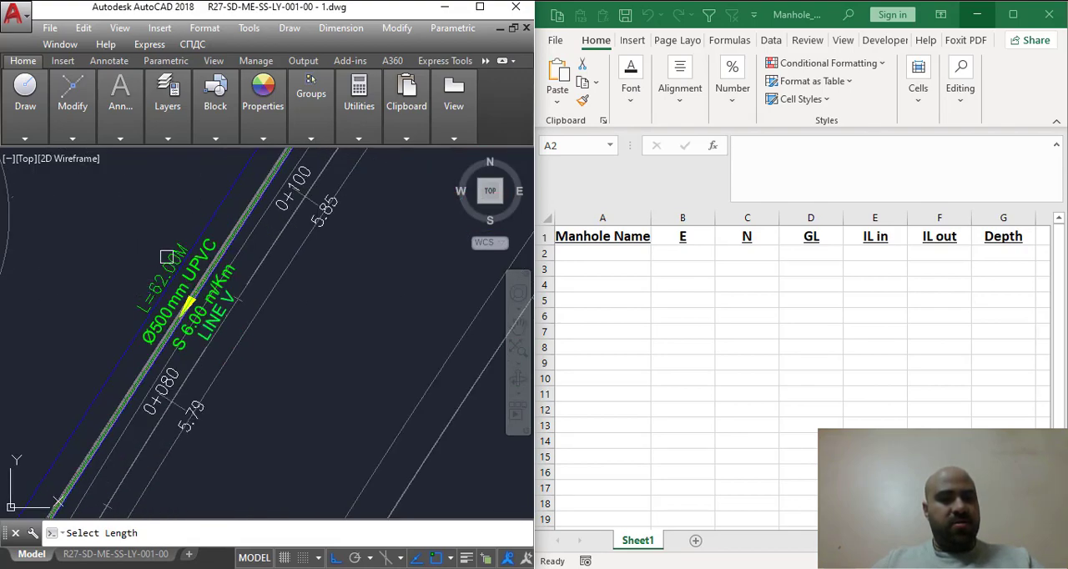
pyautogui.scroll(-4, 167, 256)
pyautogui.scroll(3, 179, 263)
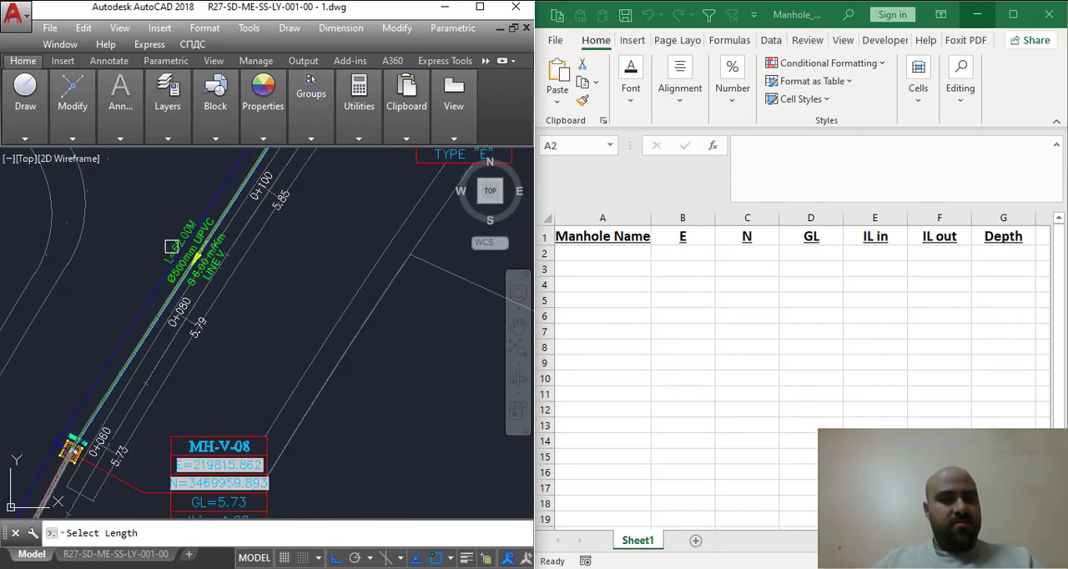
pyautogui.scroll(2, 175, 249)
pyautogui.click(180, 244)
pyautogui.scroll(2, 185, 234)
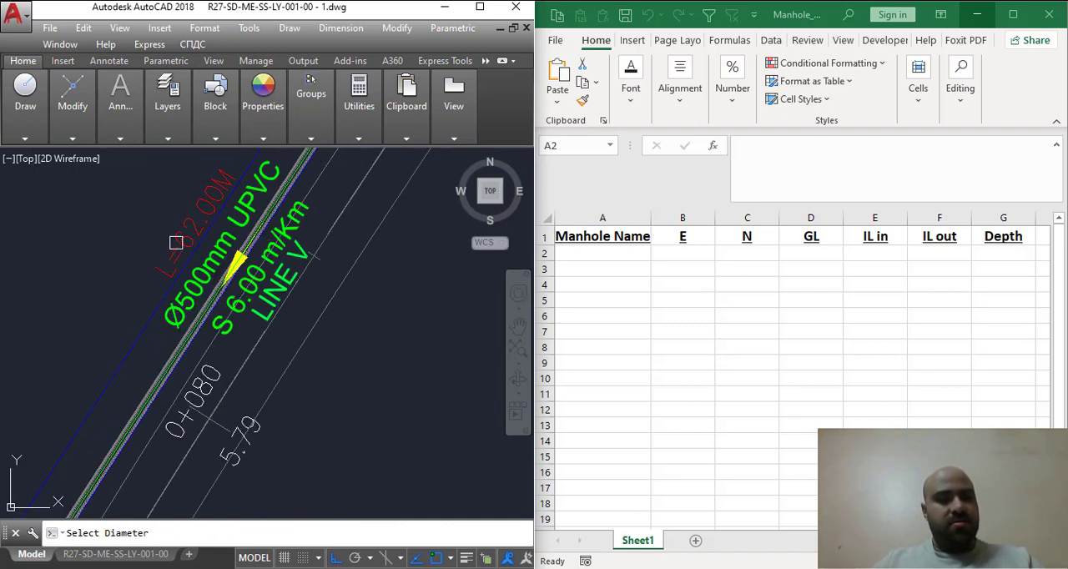
pyautogui.click(184, 301)
pyautogui.click(229, 331)
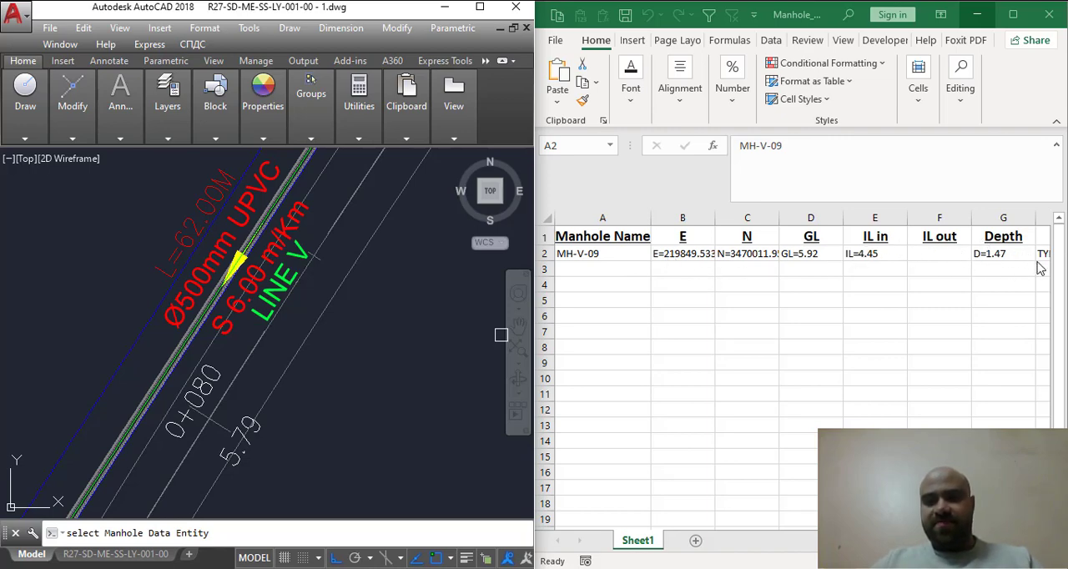
# - Examine the extracted MH-V-09 data across the sheet's columns and compare it with the manhole's data table in the drawing
pyautogui.moveTo(883, 541); pyautogui.dragTo(974, 541)
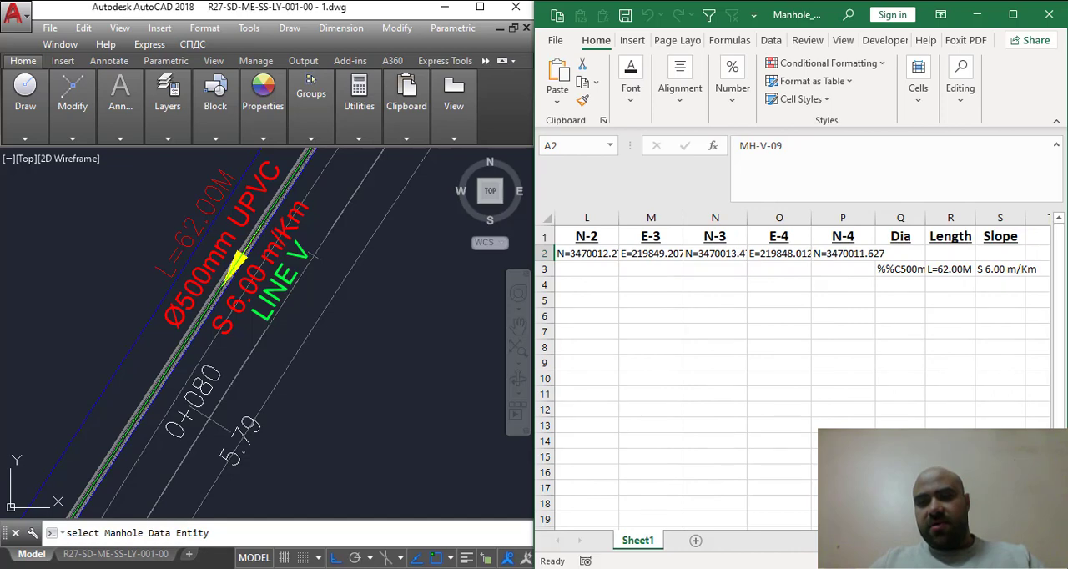
pyautogui.moveTo(973, 541); pyautogui.dragTo(898, 541)
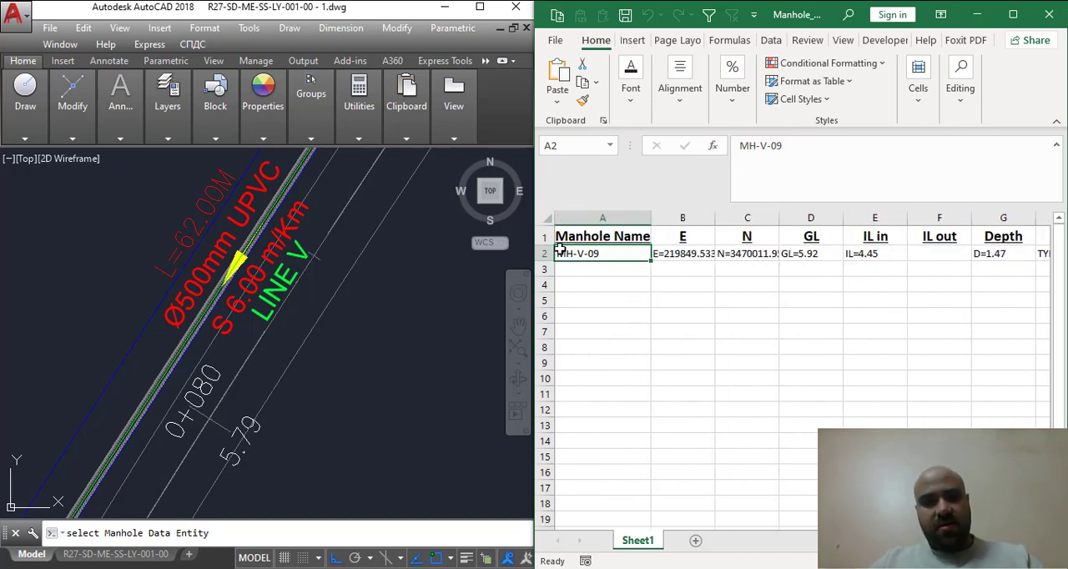
pyautogui.scroll(-4, 372, 282)
pyautogui.scroll(-4, 328, 356)
pyautogui.scroll(5, 449, 256)
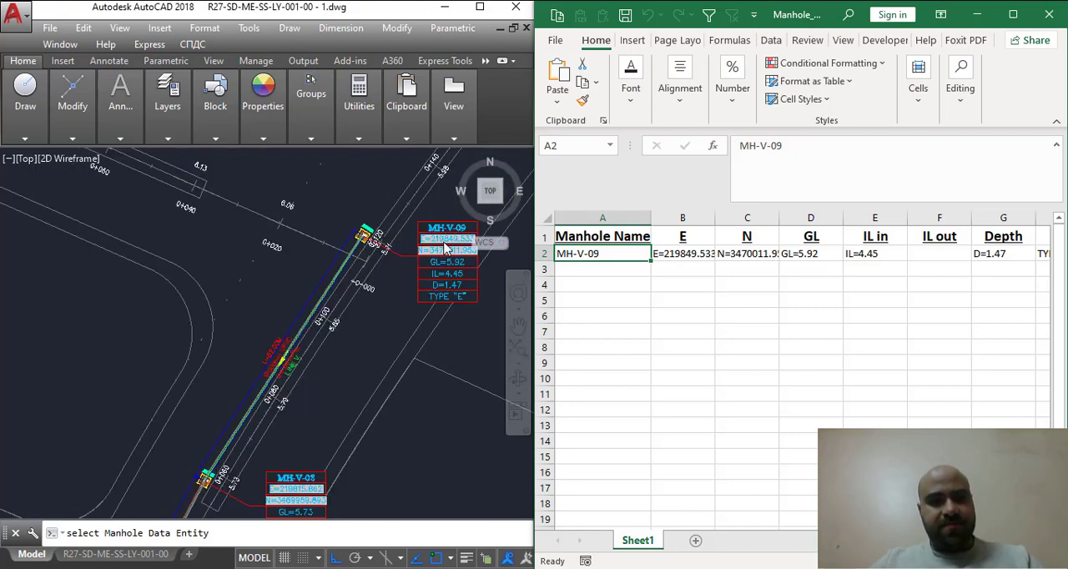
pyautogui.scroll(-4, 343, 273)
pyautogui.scroll(6, 392, 271)
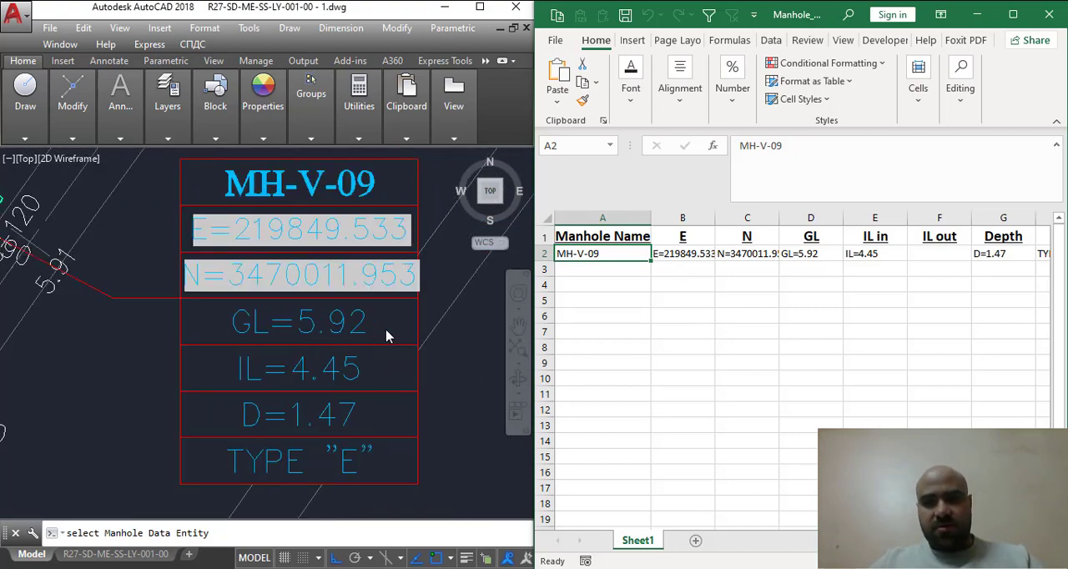
pyautogui.scroll(-3, 369, 319)
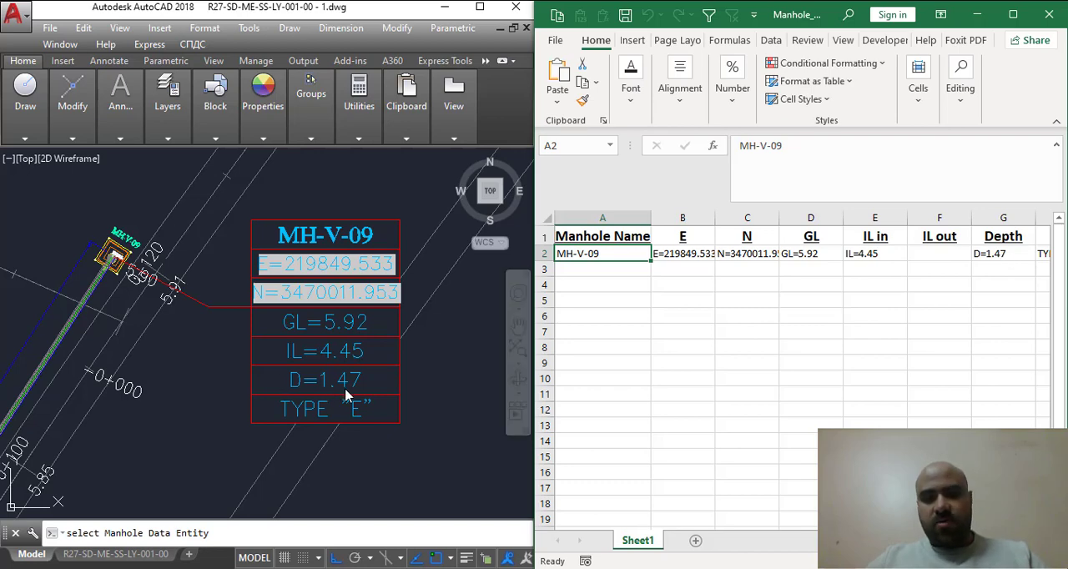
pyautogui.moveTo(897, 541); pyautogui.dragTo(919, 541)
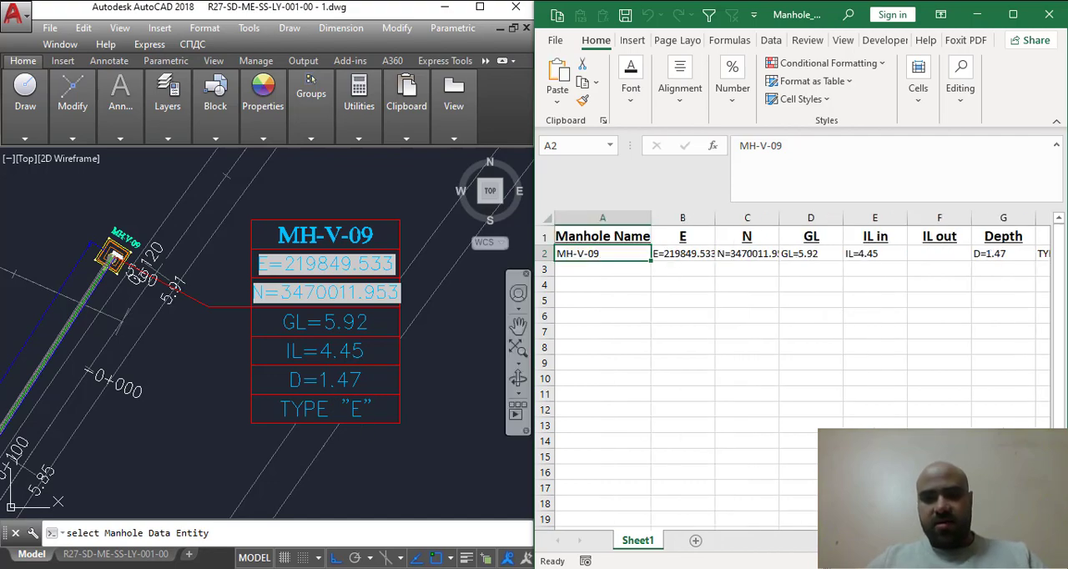
# - Pick the MH-V-08 data table and its manhole symbol as the next extraction sources
pyautogui.scroll(-4, 198, 295)
pyautogui.scroll(4, 138, 285)
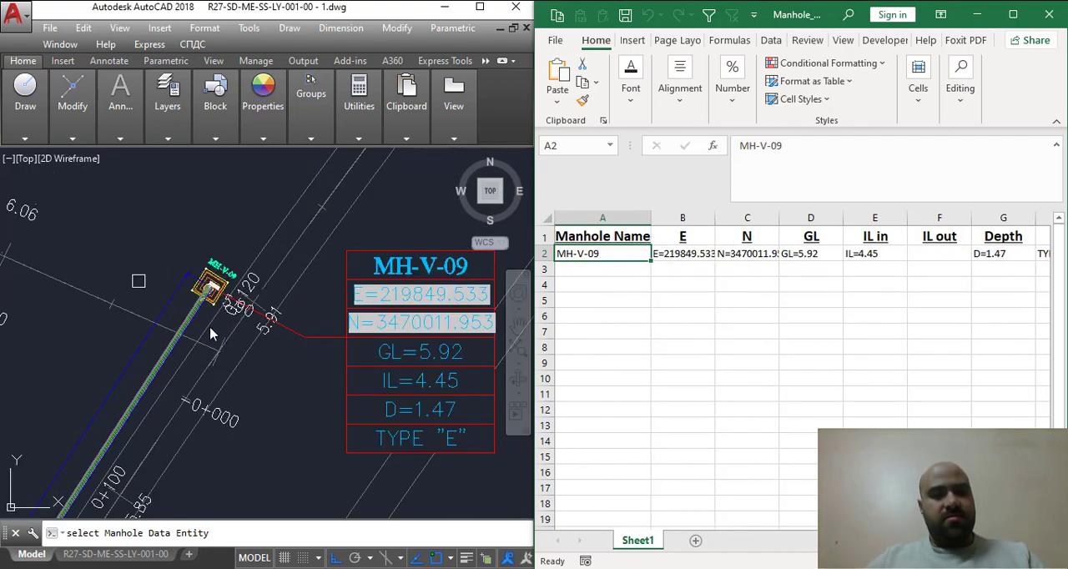
pyautogui.scroll(-2, 236, 371)
pyautogui.scroll(-2, 278, 301)
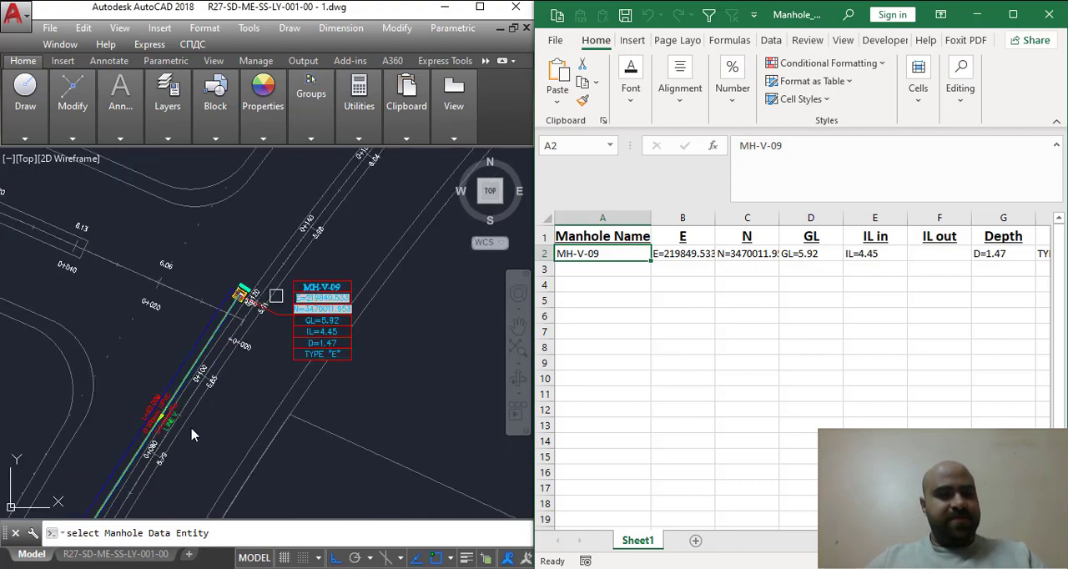
pyautogui.scroll(4, 189, 427)
pyautogui.scroll(-4, 258, 352)
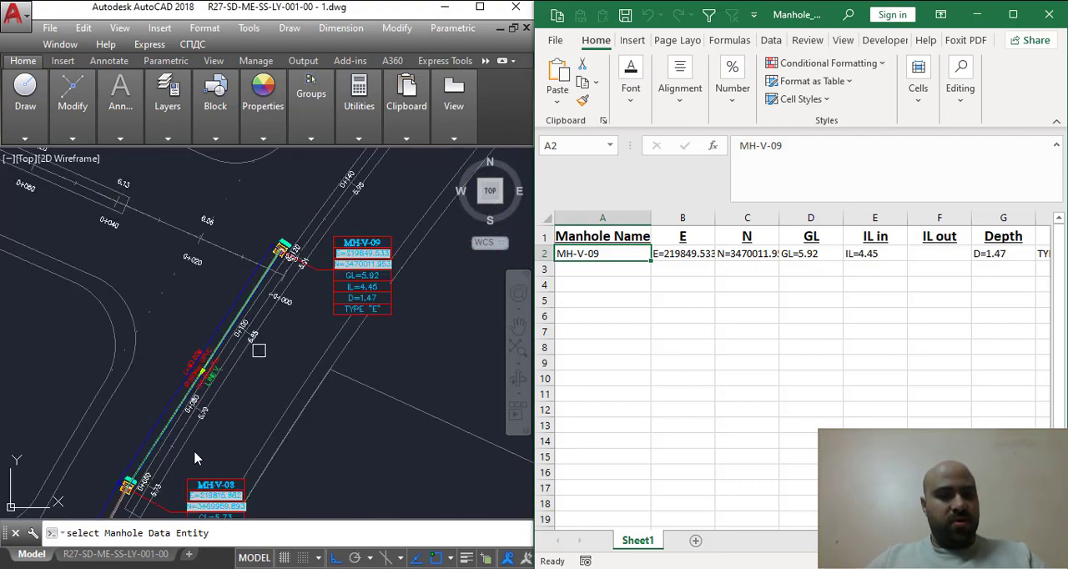
pyautogui.scroll(4, 194, 458)
pyautogui.scroll(-4, 207, 435)
pyautogui.scroll(3, 184, 473)
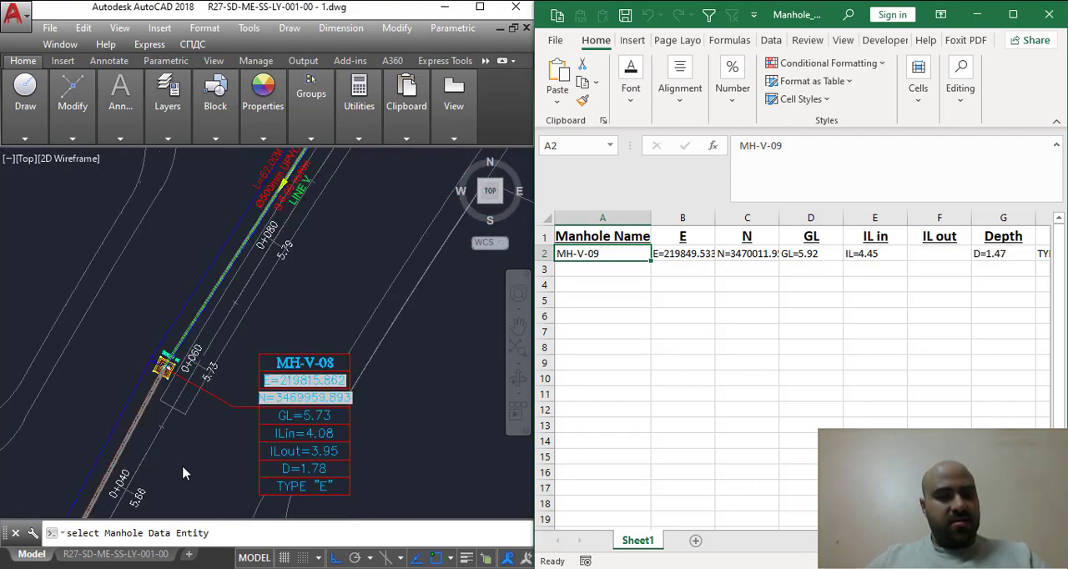
pyautogui.scroll(3, 184, 473)
pyautogui.scroll(-3, 200, 431)
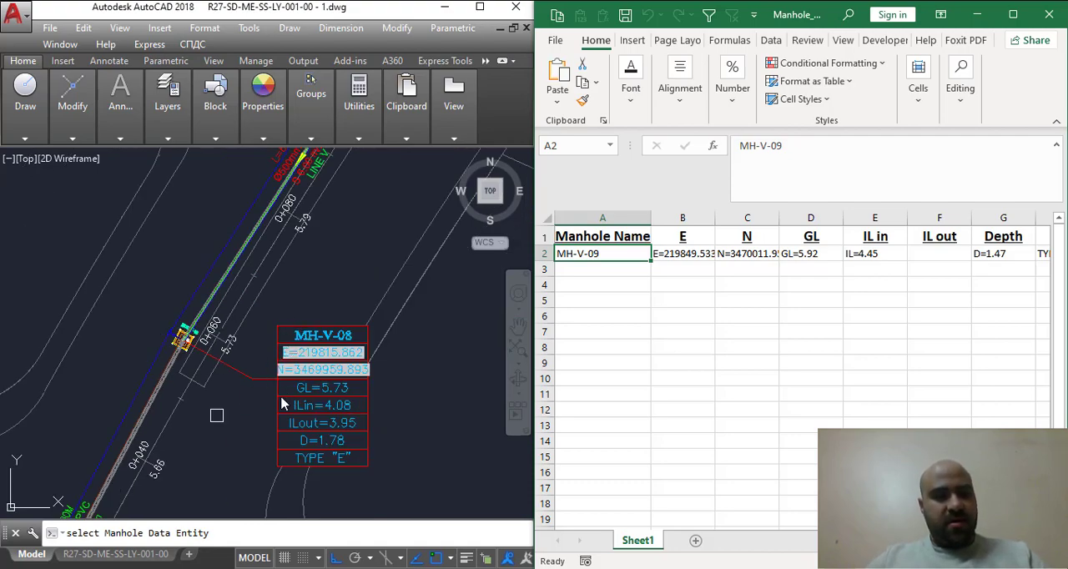
pyautogui.scroll(-2, 249, 403)
pyautogui.scroll(3, 285, 357)
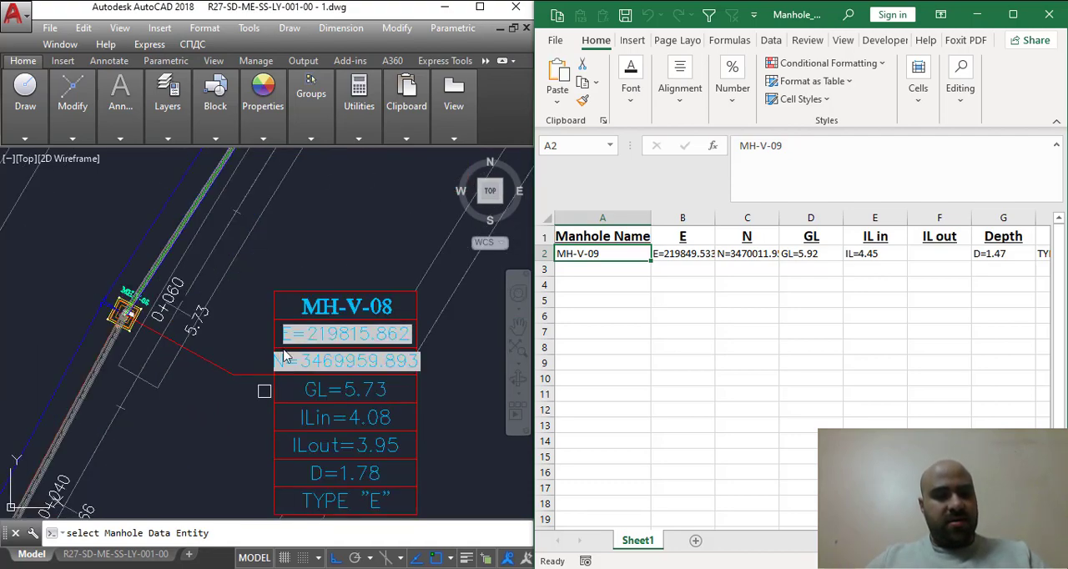
pyautogui.click(280, 298)
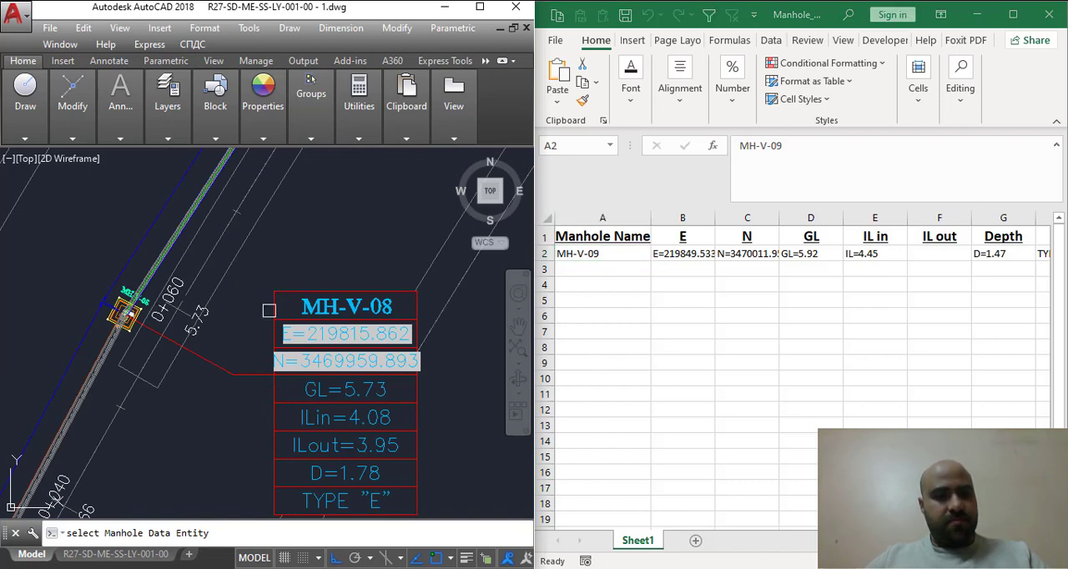
pyautogui.press('Return')
pyautogui.scroll(2, 119, 298)
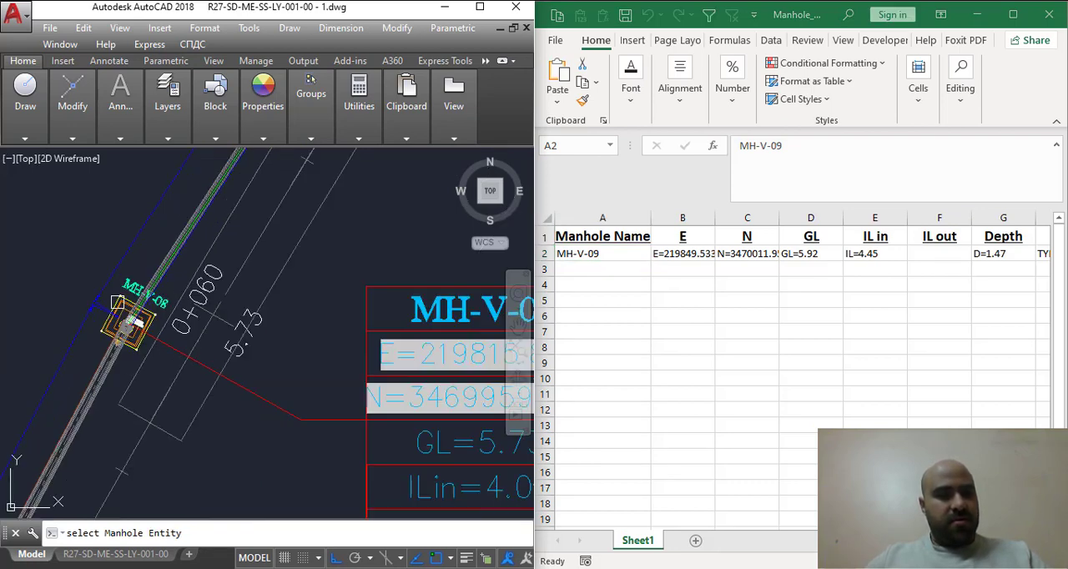
pyautogui.click(120, 299)
# - Pick the length L=62.00M, diameter Ø630mm UPVC and slope S 6.00 m/Km labels on the pipe between MH-V-08 and MH-V-07
pyautogui.scroll(-3, 158, 348)
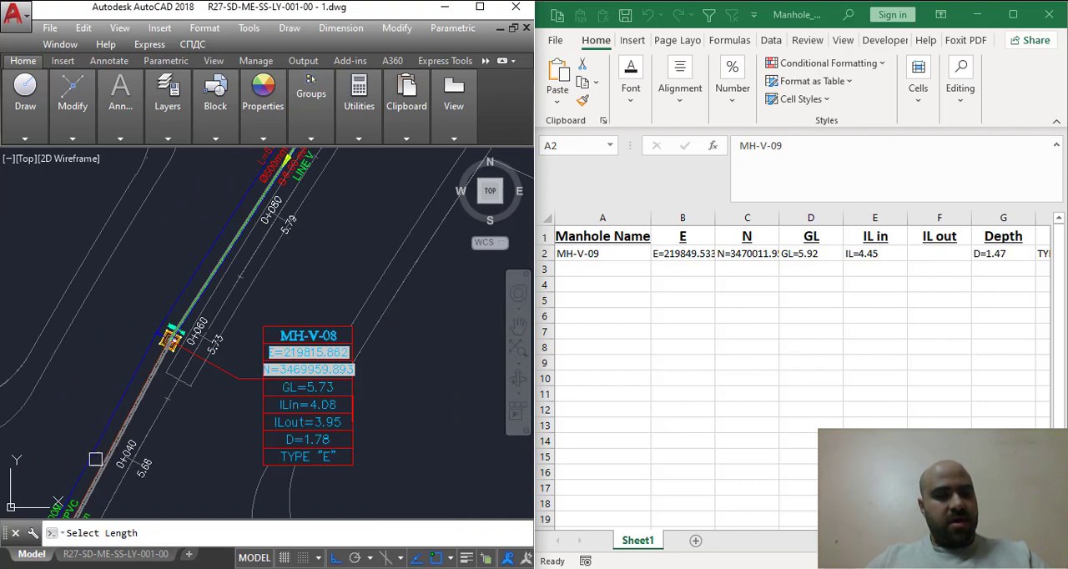
pyautogui.scroll(-1, 96, 459)
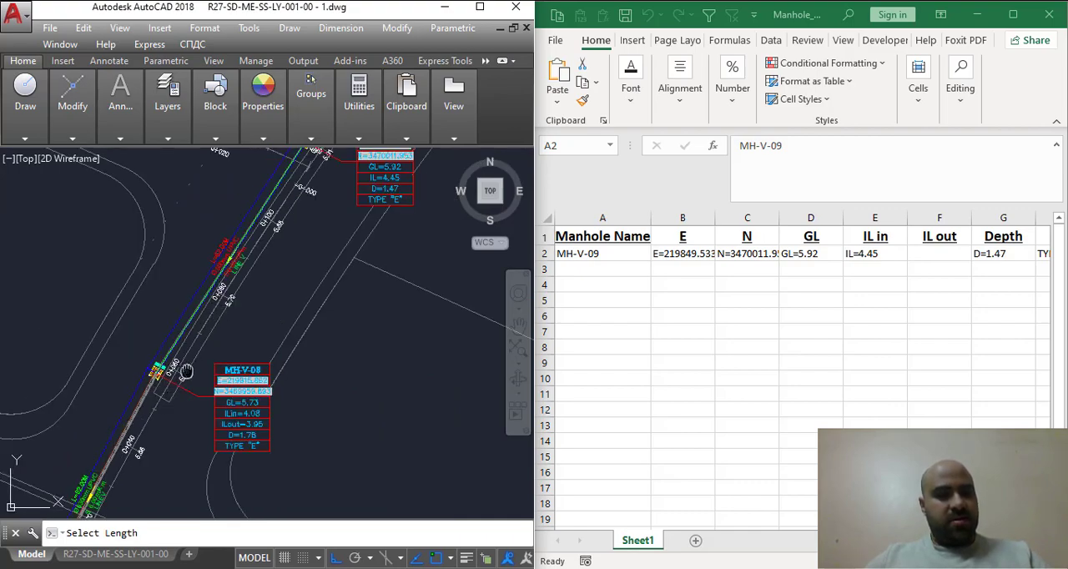
pyautogui.moveTo(131, 463); pyautogui.dragTo(304, 266, button='middle')
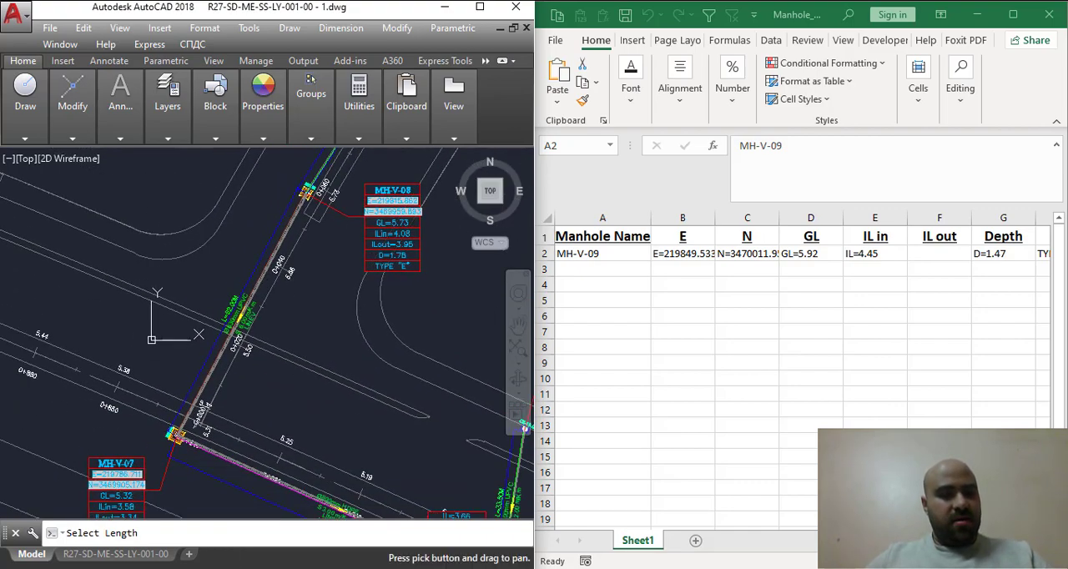
pyautogui.scroll(4, 257, 332)
pyautogui.scroll(-2, 169, 287)
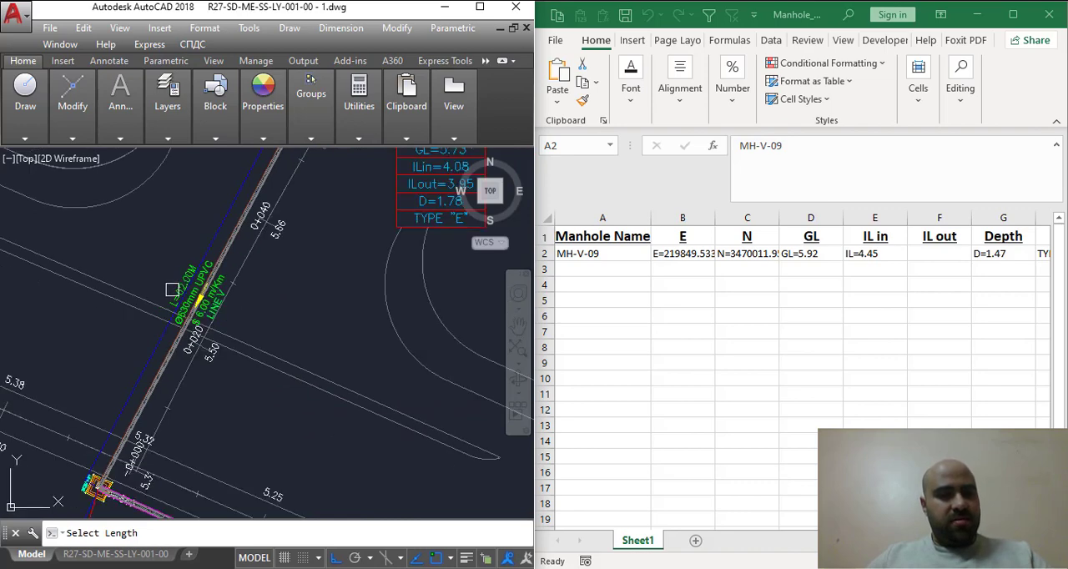
pyautogui.scroll(2, 172, 289)
pyautogui.click(182, 297)
pyautogui.scroll(2, 188, 326)
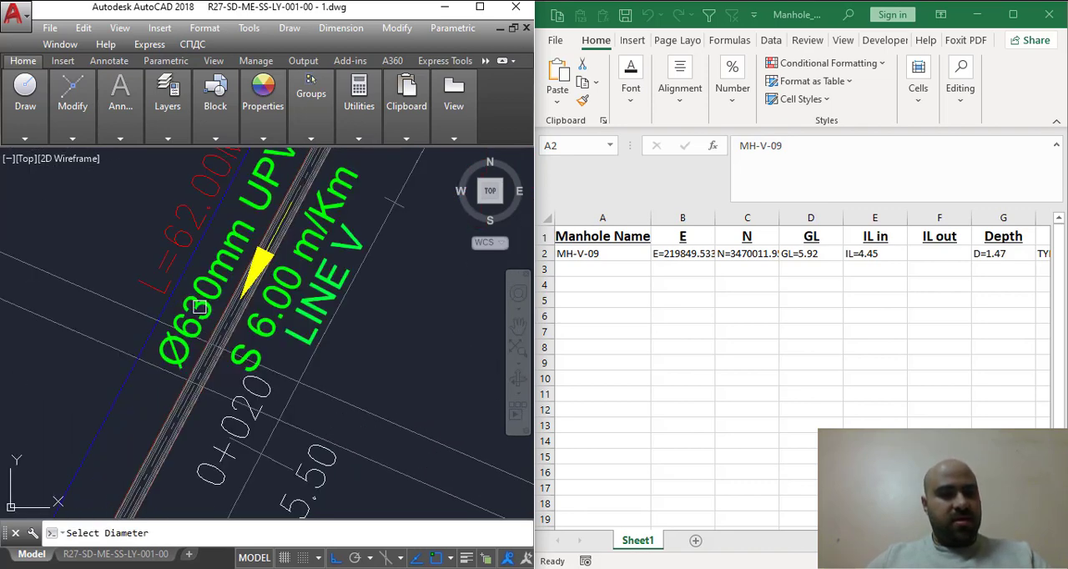
pyautogui.click(200, 307)
pyautogui.scroll(-1, 212, 323)
pyautogui.click(281, 332)
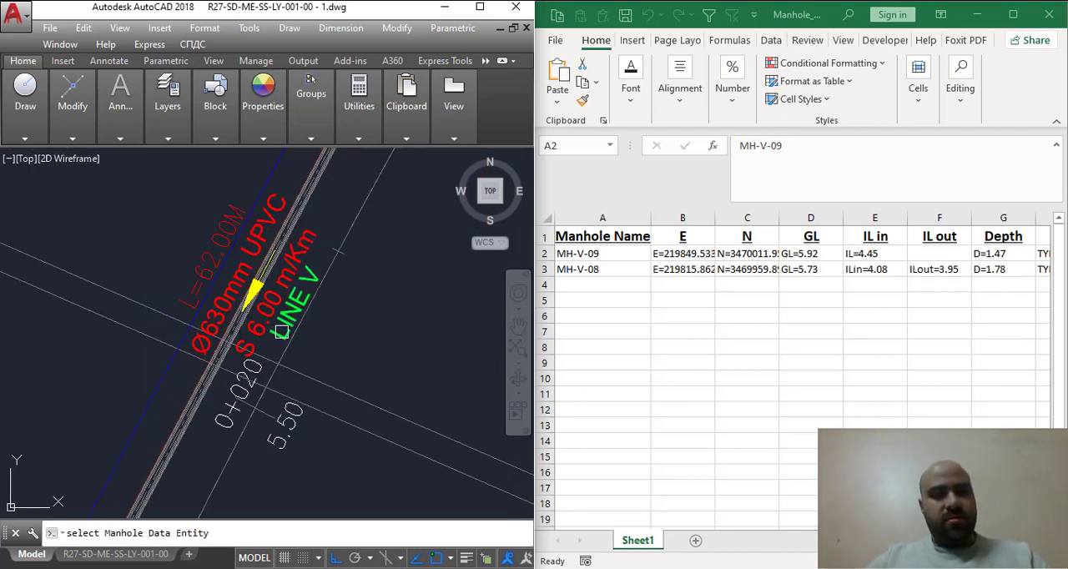
# - Compare the MH-V-08 data table in the drawing with its extracted row in the sheet
pyautogui.scroll(-4, 404, 300)
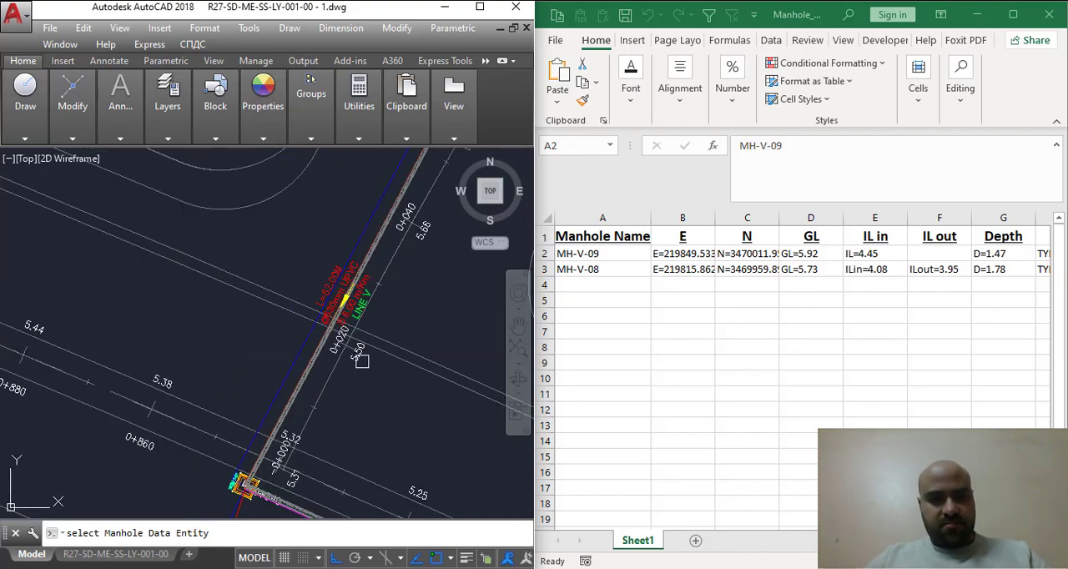
pyautogui.scroll(-2, 250, 463)
pyautogui.scroll(4, 459, 235)
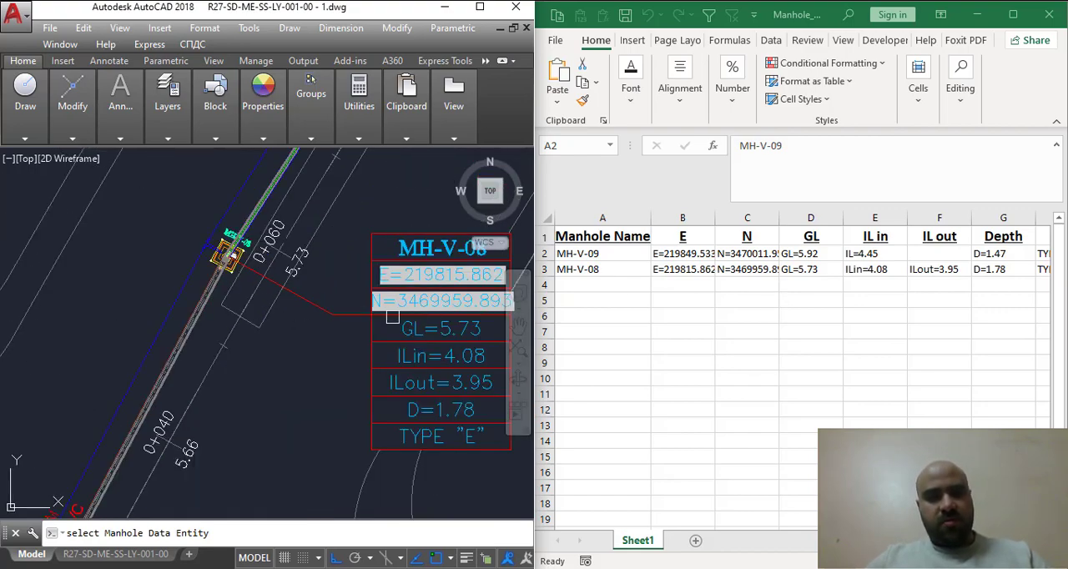
pyautogui.moveTo(423, 313); pyautogui.dragTo(369, 325, button='middle')
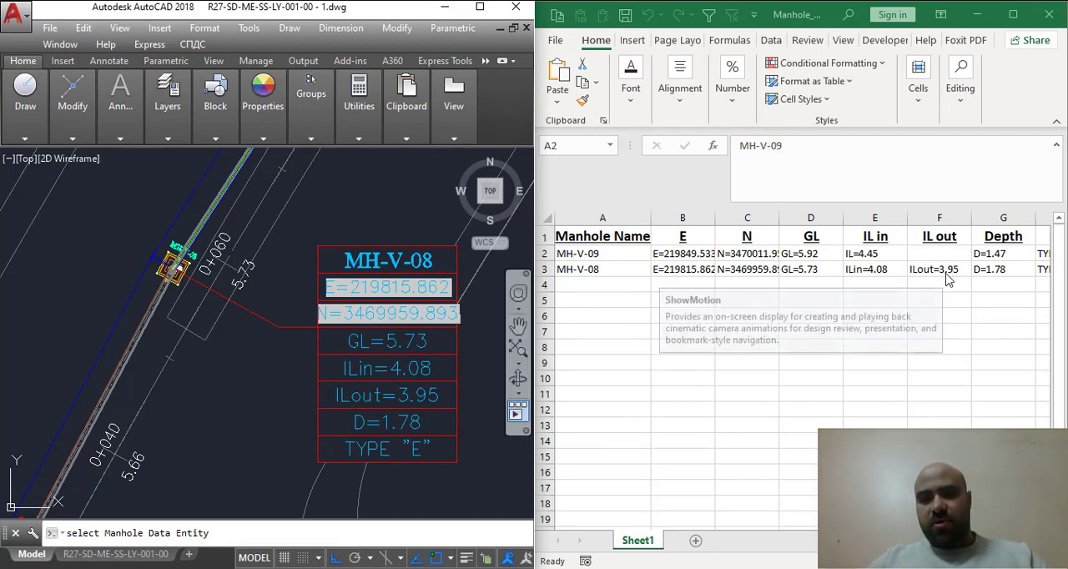
pyautogui.hotkey('alt', 'Tab')
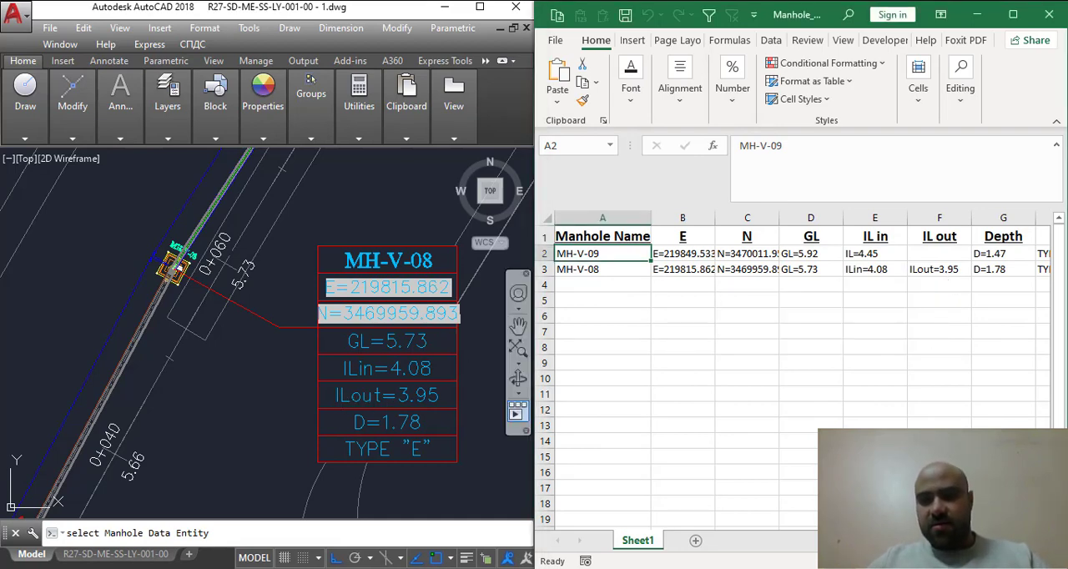
# - Pick the MH-V-07 data table and its manhole symbol as the next extraction sources
pyautogui.hscroll(8, 803, 371)
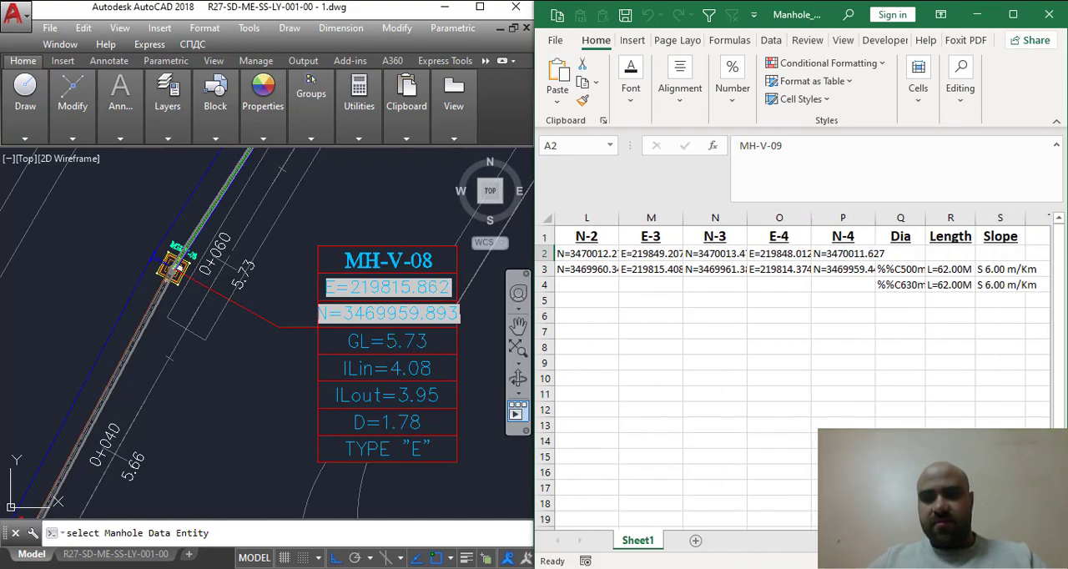
pyautogui.hscroll(-8, 801, 375)
pyautogui.scroll(-4, 271, 271)
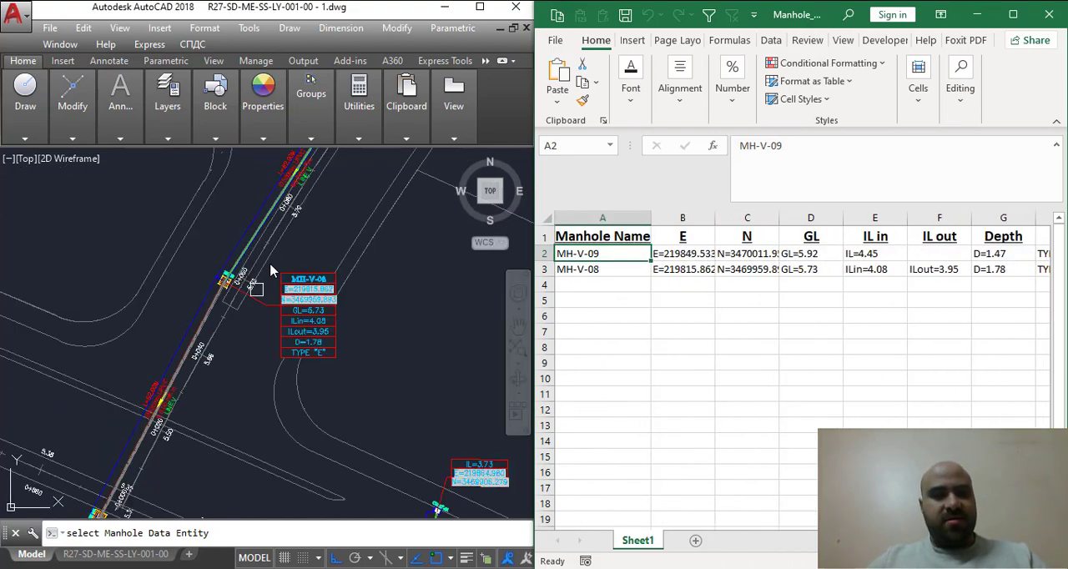
pyautogui.scroll(-2, 264, 308)
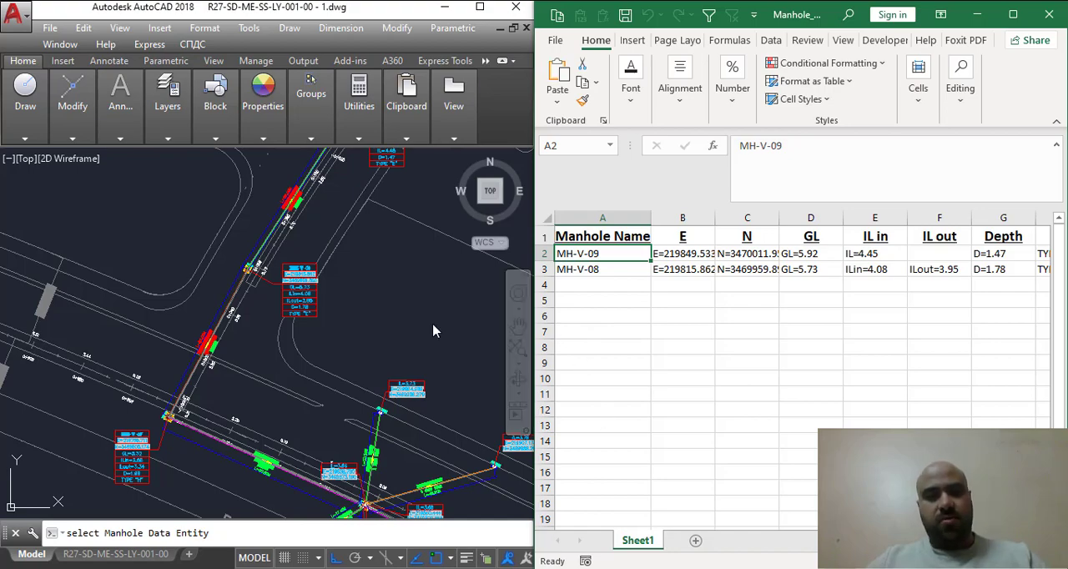
pyautogui.scroll(4, 208, 400)
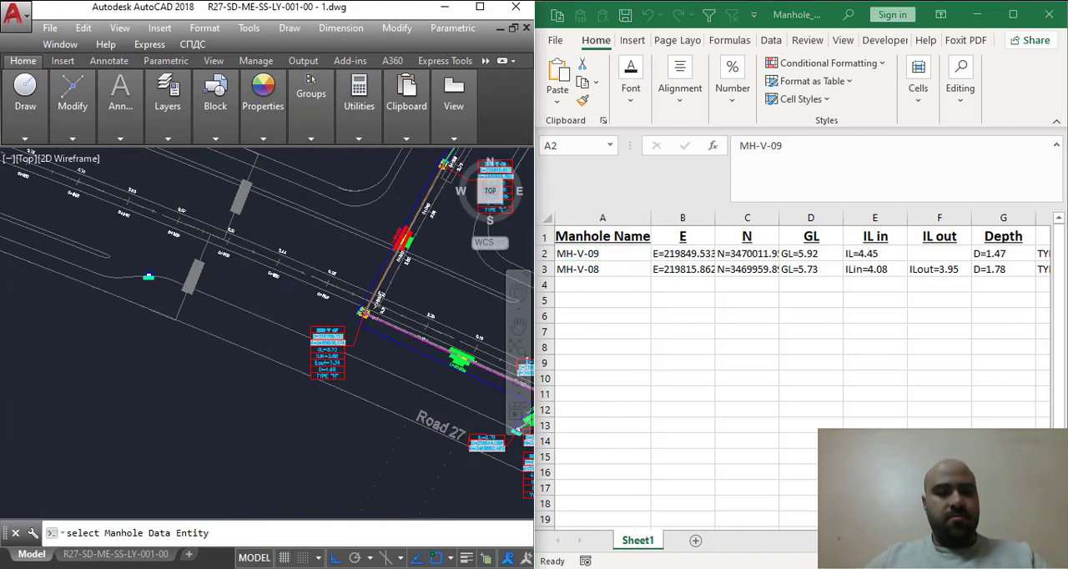
pyautogui.click(278, 328)
pyautogui.scroll(3, 362, 300)
pyautogui.click(364, 299)
# - Pick the length L=80.00M, diameter Ø800mm HDPE and slope S 3.00 m/Km labels on the pipe between MH-V-07 and MH-V-06
pyautogui.scroll(-3, 359, 336)
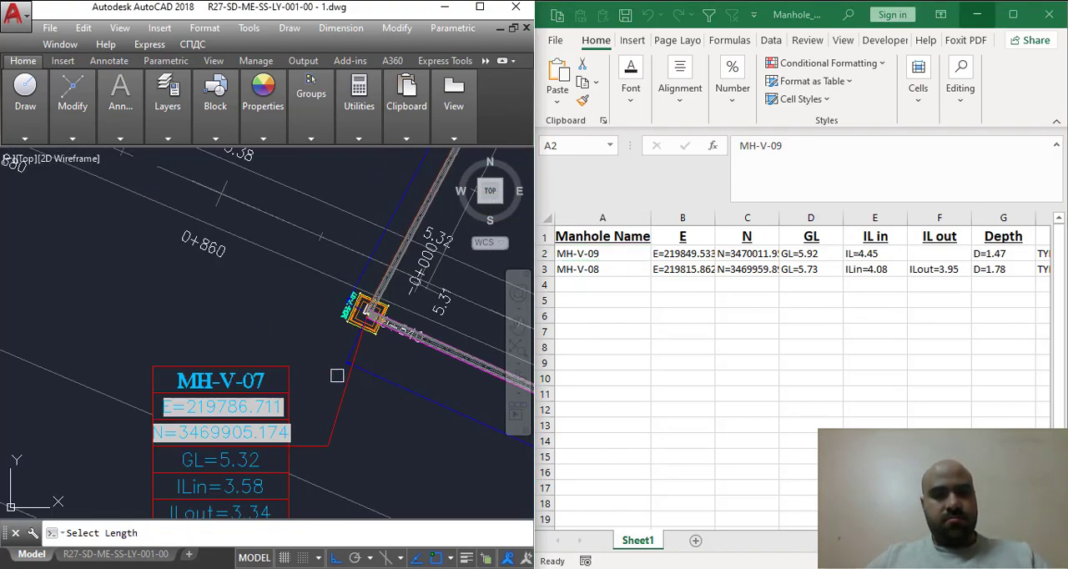
pyautogui.moveTo(339, 376); pyautogui.dragTo(132, 298, button='middle')
pyautogui.scroll(3, 400, 372)
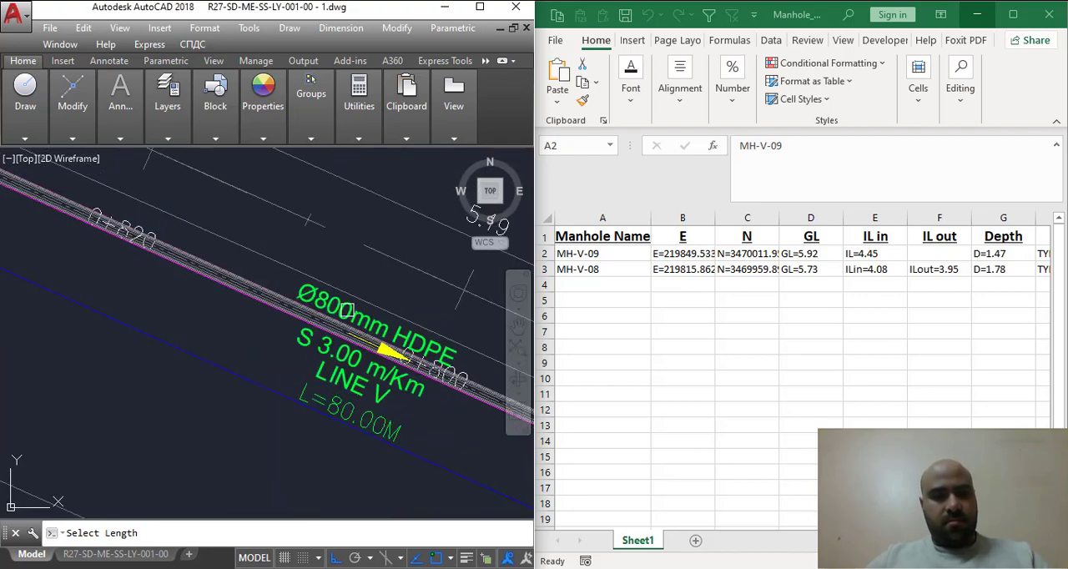
pyautogui.click(341, 409)
pyautogui.click(353, 322)
pyautogui.click(311, 343)
# - Pick the MH-V-06 data table and its manhole symbol as the next extraction sources
pyautogui.scroll(-5, 310, 344)
pyautogui.moveTo(473, 416); pyautogui.dragTo(359, 341, button='middle')
pyautogui.scroll(2, 361, 341)
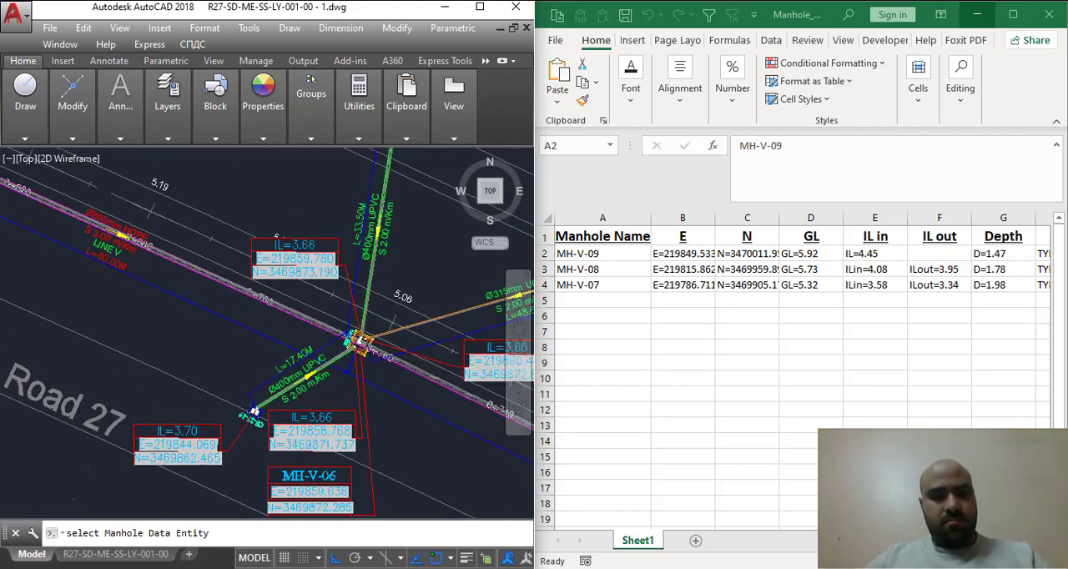
pyautogui.scroll(2, 366, 346)
pyautogui.scroll(-2, 338, 334)
pyautogui.moveTo(378, 417); pyautogui.dragTo(217, 407, button='middle')
pyautogui.moveTo(171, 498); pyautogui.dragTo(235, 405, button='middle')
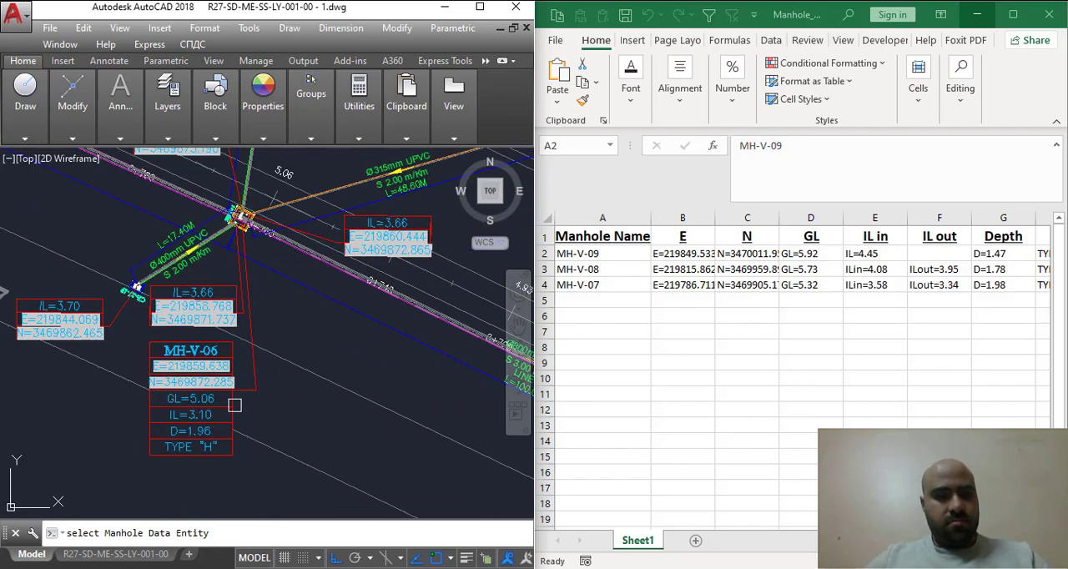
pyautogui.click(234, 405)
pyautogui.scroll(3, 236, 205)
pyautogui.scroll(2, 294, 272)
pyautogui.click(290, 288)
# - Pick the length L=100.00M, diameter Ø800mm HDPE and slope S 3.00 m/Km labels on the pipe between MH-V-06 and MH-V-05
pyautogui.scroll(-4, 314, 299)
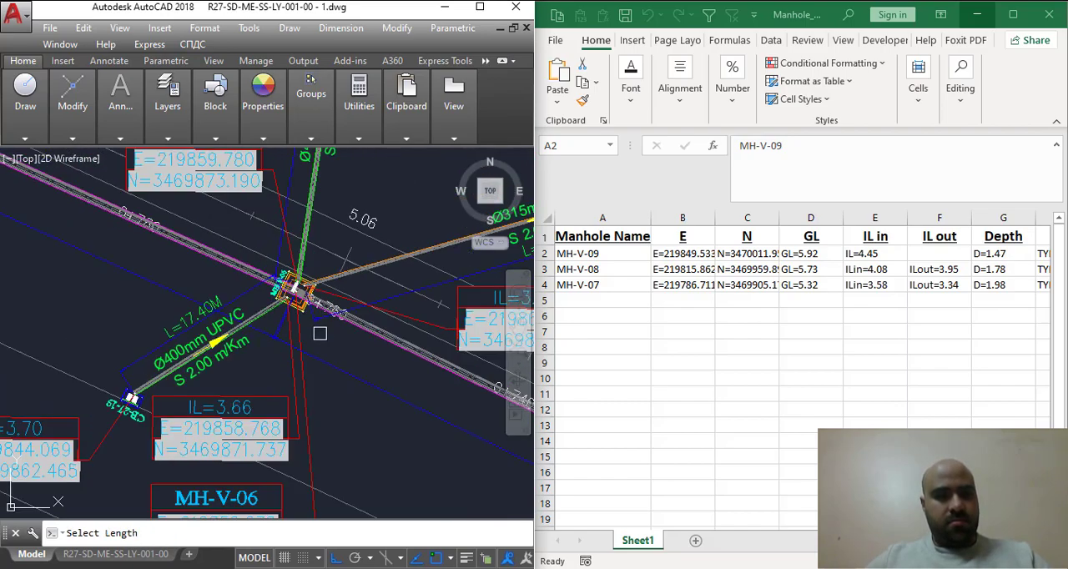
pyautogui.scroll(-2, 320, 333)
pyautogui.moveTo(335, 394); pyautogui.dragTo(158, 301, button='middle')
pyautogui.scroll(6, 422, 369)
pyautogui.click(315, 443)
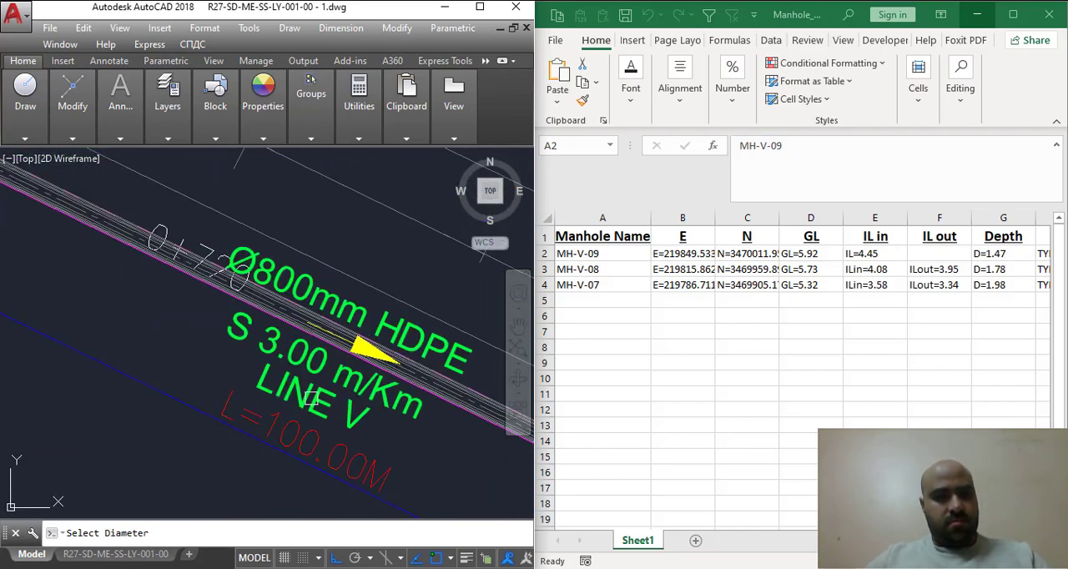
pyautogui.click(306, 290)
pyautogui.click(314, 360)
# - Pick the MH-V-05 data table and its manhole symbol as the next extraction sources
pyautogui.scroll(-8, 334, 396)
pyautogui.moveTo(335, 400); pyautogui.dragTo(196, 319, button='middle')
pyautogui.scroll(6, 300, 443)
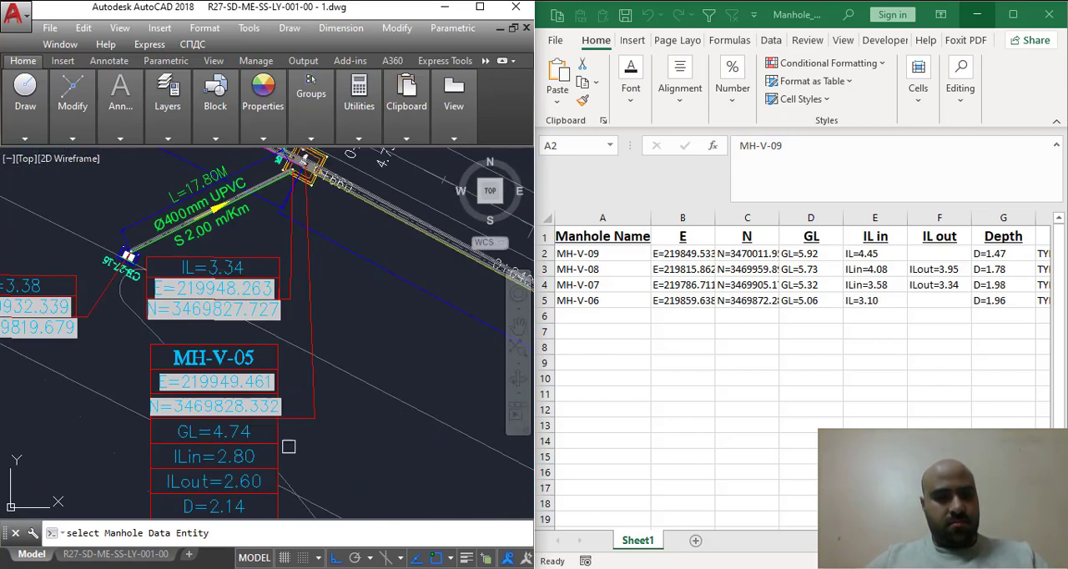
pyautogui.click(277, 443)
pyautogui.scroll(-3, 306, 444)
pyautogui.scroll(6, 306, 306)
pyautogui.click(313, 319)
# - Pick the length L=120.00M, diameter Ø1000mm HDPE and slope S 2.50 m/Km labels on the pipe between MH-V-05 and MH-V-04
pyautogui.scroll(-6, 334, 379)
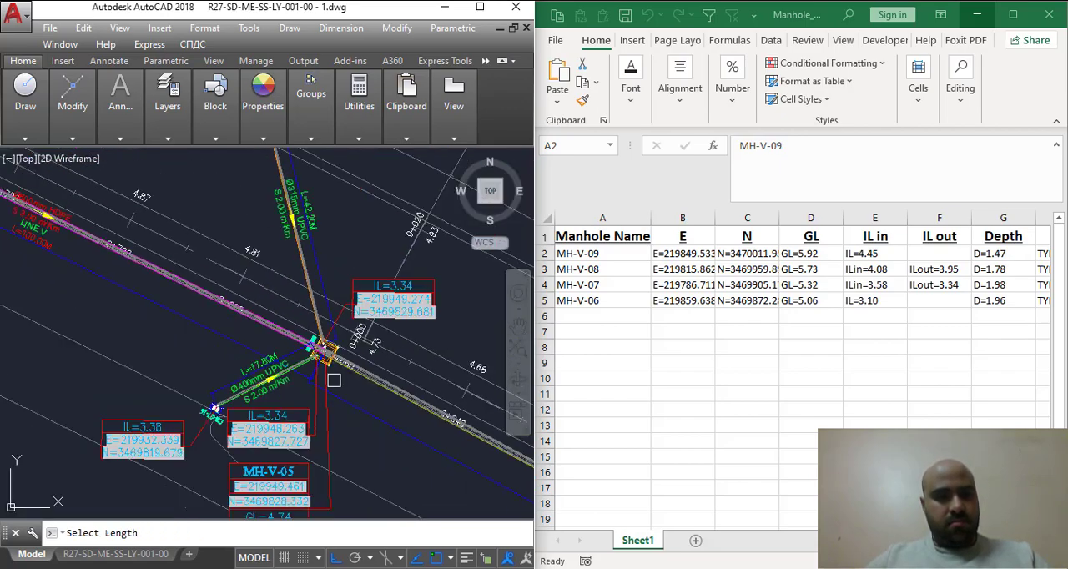
pyautogui.scroll(-5, 334, 380)
pyautogui.moveTo(334, 382)
pyautogui.mouseDown(button='middle')
pyautogui.moveTo(233, 304)
pyautogui.moveTo(203, 264)
pyautogui.mouseUp(button='middle')
pyautogui.scroll(6, 345, 325)
pyautogui.click(287, 321)
pyautogui.scroll(4, 300, 279)
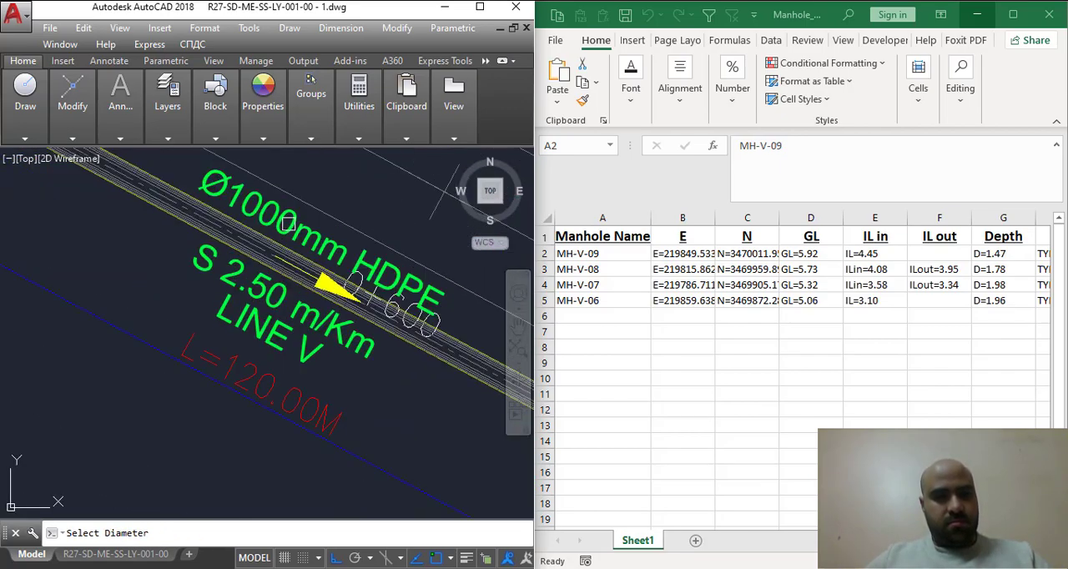
pyautogui.click(288, 224)
pyautogui.click(312, 315)
# - Pick the MH-V-04 data table and its manhole symbol as the next extraction sources
pyautogui.scroll(-8, 334, 372)
pyautogui.moveTo(334, 373); pyautogui.dragTo(244, 332, button='middle')
pyautogui.scroll(6, 320, 369)
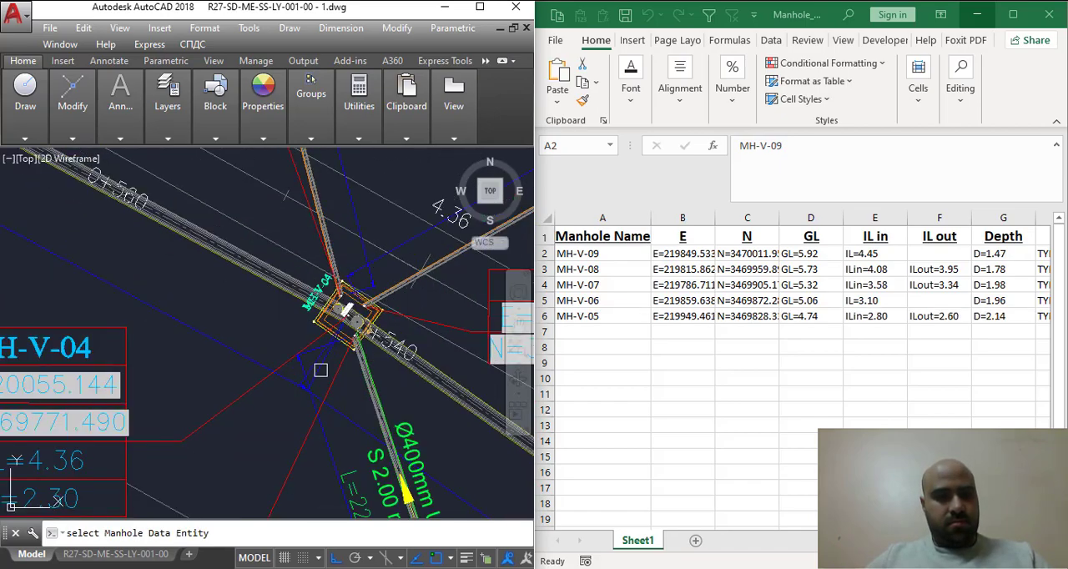
pyautogui.click(323, 333)
pyautogui.scroll(4, 323, 331)
pyautogui.click(323, 331)
# - Pick the length L=120.00M, diameter Ø1000mm HDPE and slope S 2.50 m/Km labels on the pipe between MH-V-04 and MH-V-03
pyautogui.scroll(-10, 323, 334)
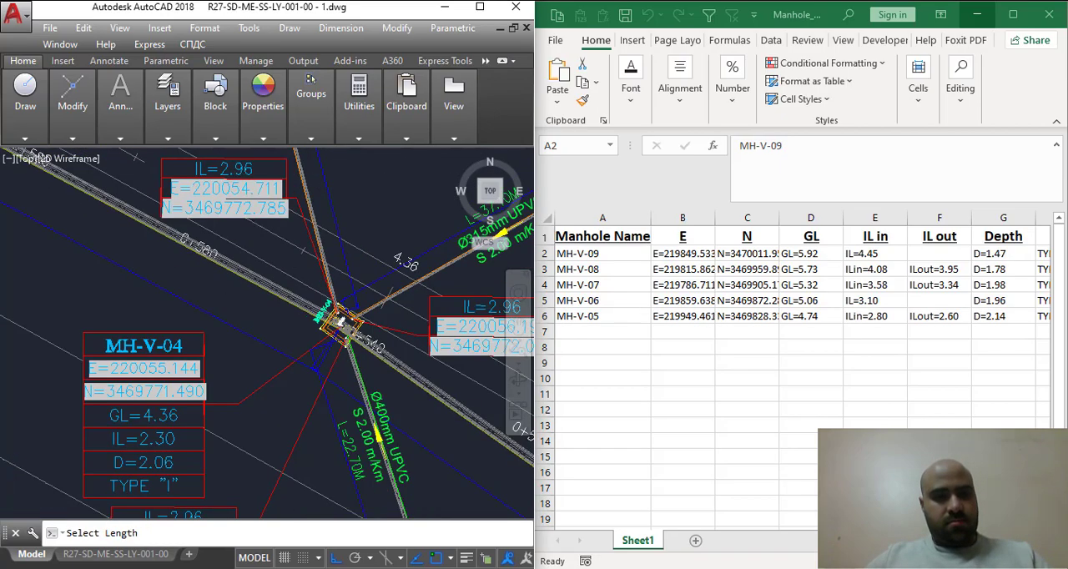
pyautogui.moveTo(386, 424); pyautogui.dragTo(245, 371, button='middle')
pyautogui.scroll(8, 372, 432)
pyautogui.scroll(-2, 331, 295)
pyautogui.click(326, 293)
pyautogui.click(356, 203)
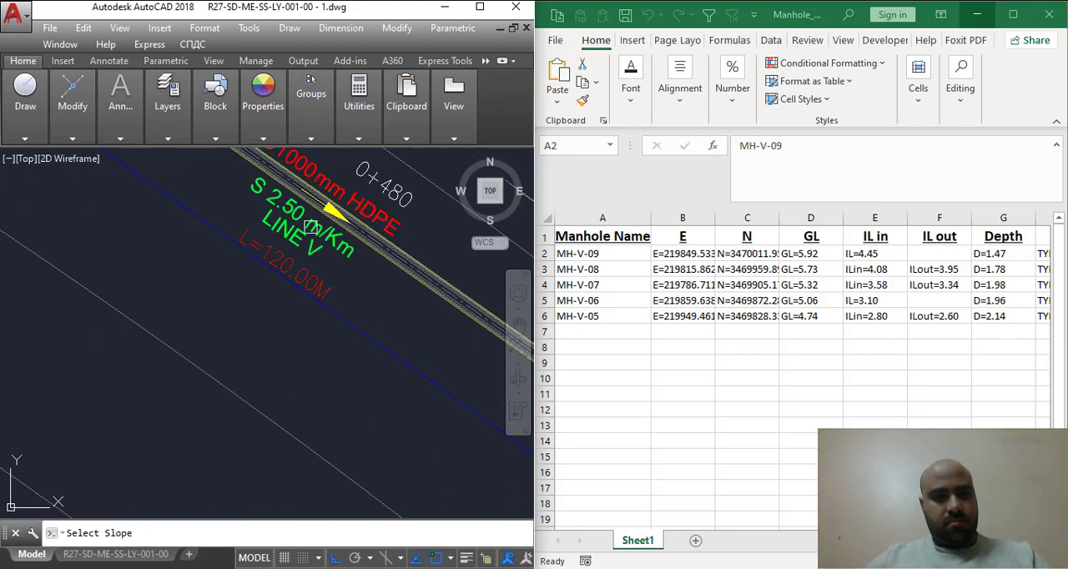
pyautogui.click(303, 219)
# - Pick the MH-V-03 data table and its manhole symbol as the next extraction sources
pyautogui.scroll(-7, 326, 293)
pyautogui.moveTo(382, 390); pyautogui.dragTo(117, 293, button='middle')
pyautogui.scroll(5, 196, 363)
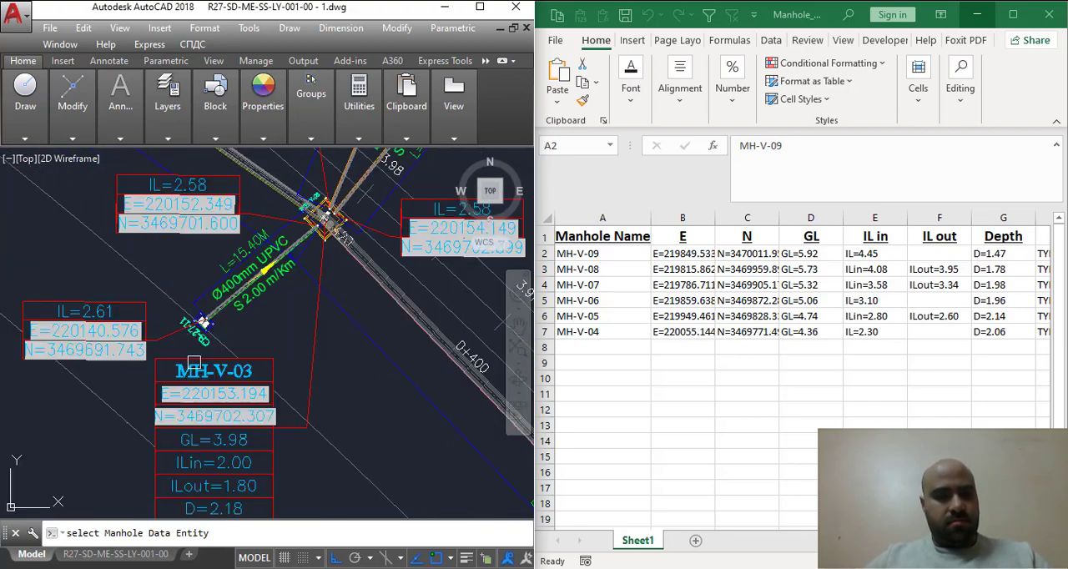
pyautogui.click(258, 357)
pyautogui.scroll(5, 333, 237)
pyautogui.click(331, 234)
# - Pick the length L=80.00M, diameter Ø1200mm HDPE and slope S 2.00 m/Km labels on the pipe between MH-V-03 and MH-V-02
pyautogui.scroll(-5, 332, 259)
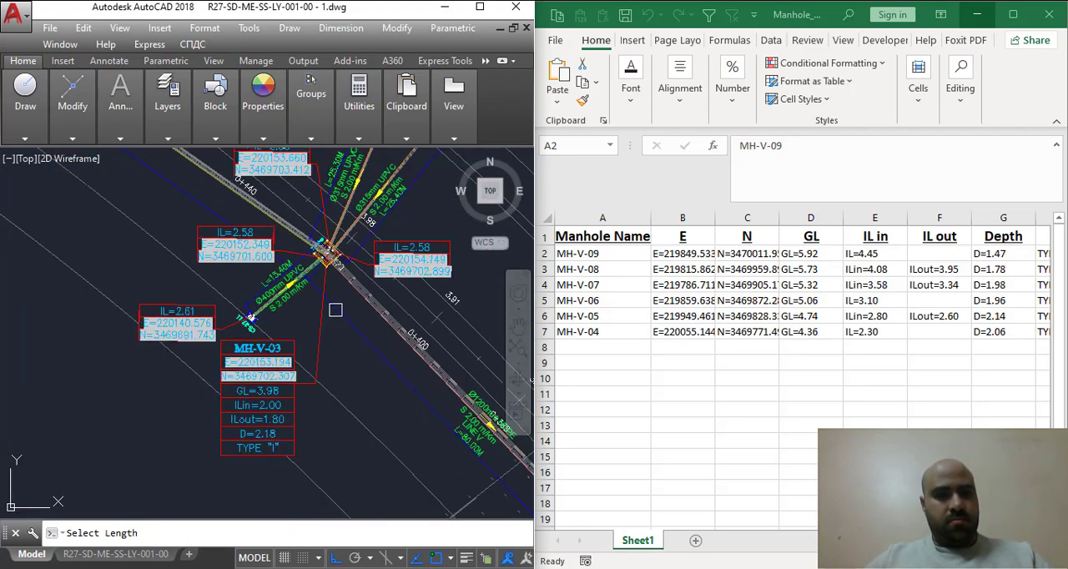
pyautogui.scroll(5, 473, 434)
pyautogui.moveTo(489, 438); pyautogui.dragTo(305, 310, button='middle')
pyautogui.click(297, 336)
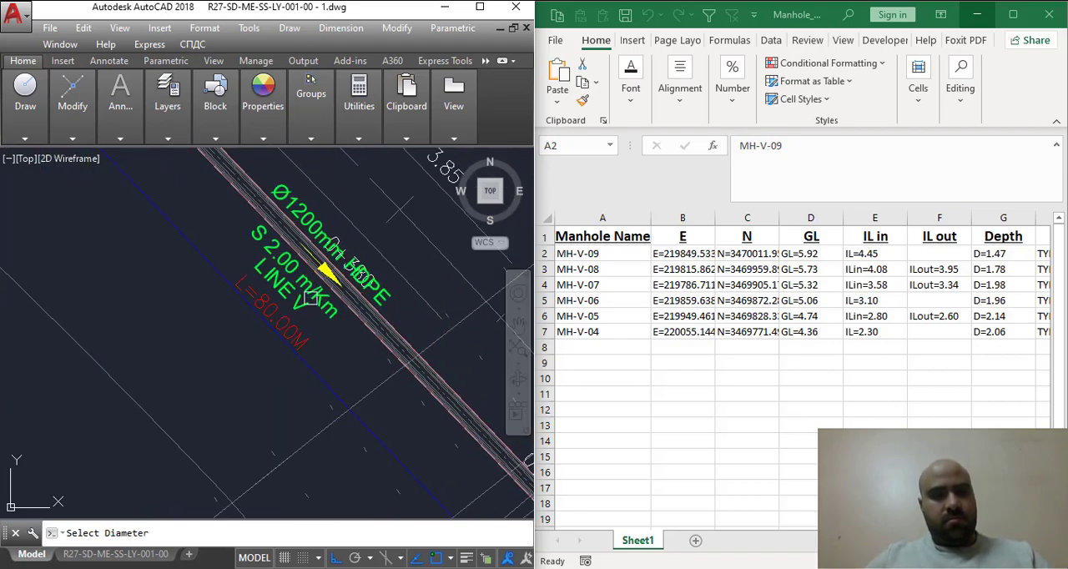
pyautogui.click(297, 212)
pyautogui.click(307, 288)
# - Pick the MH-V-02 data table and its manhole symbol as the next extraction sources
pyautogui.scroll(-6, 312, 307)
pyautogui.scroll(-2, 409, 389)
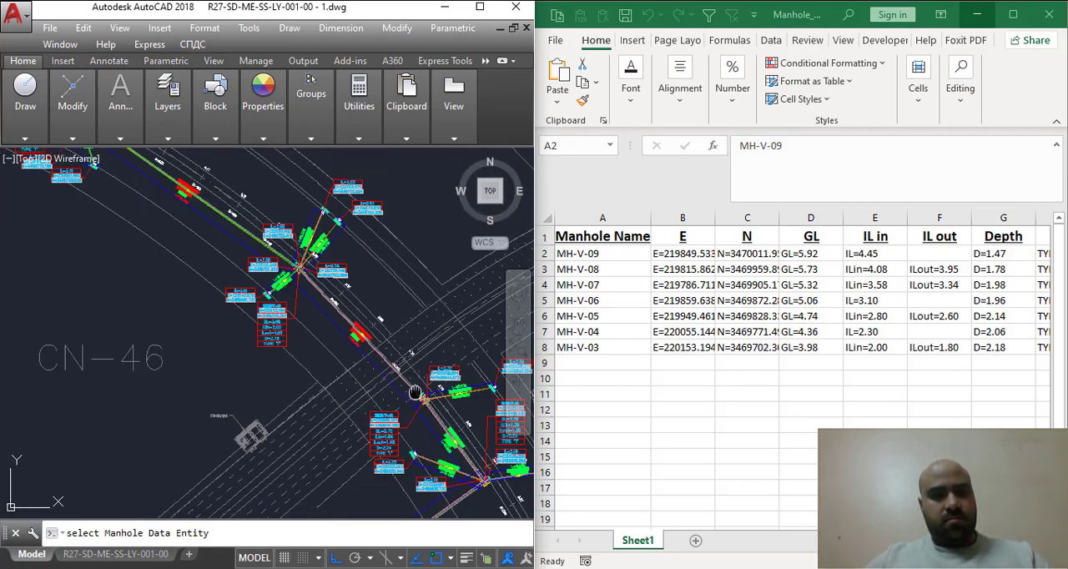
pyautogui.scroll(4, 434, 406)
pyautogui.moveTo(436, 408); pyautogui.dragTo(353, 296, button='middle')
pyautogui.scroll(4, 307, 268)
pyautogui.scroll(-3, 280, 274)
pyautogui.click(224, 356)
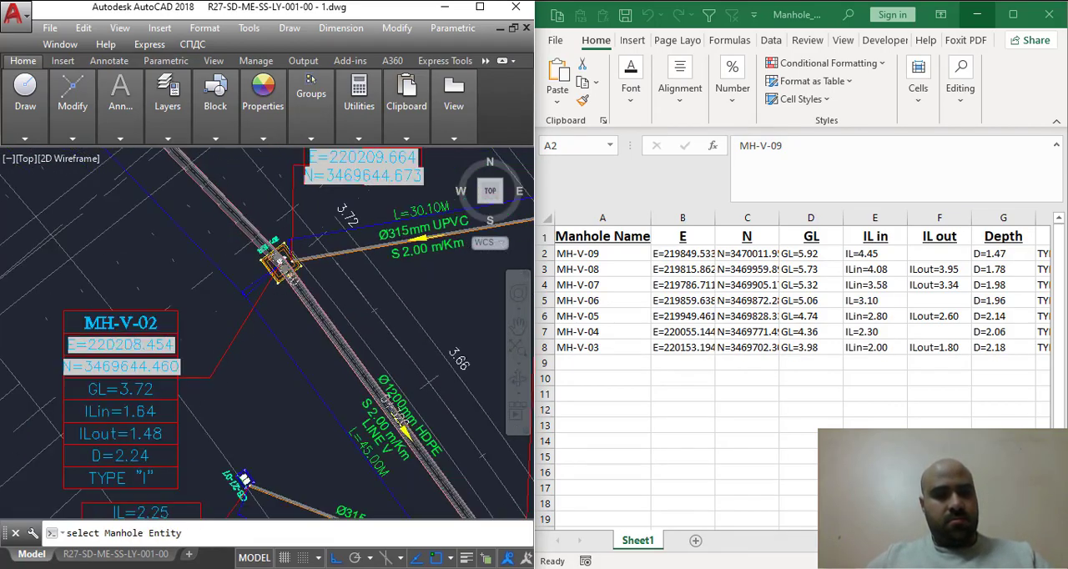
pyautogui.scroll(2, 273, 280)
pyautogui.click(275, 289)
# - Pick the length L=45.00M, diameter Ø1200mm HDPE and slope S 2.00 m/Km labels on the pipe between MH-V-02 and MH-V-01
pyautogui.scroll(-3, 294, 314)
pyautogui.scroll(2, 412, 440)
pyautogui.click(344, 478)
pyautogui.click(423, 449)
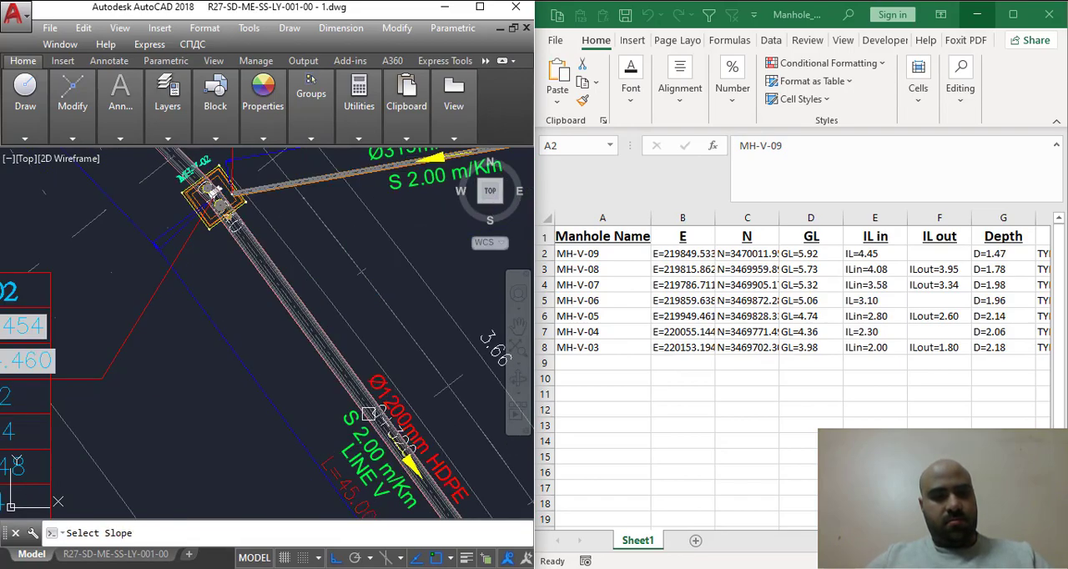
pyautogui.click(378, 447)
# - Pick the MH-V-01 data table and its manhole symbol as the next extraction sources
pyautogui.scroll(-2, 372, 448)
pyautogui.scroll(-4, 379, 461)
pyautogui.moveTo(434, 512); pyautogui.dragTo(386, 425, button='middle')
pyautogui.scroll(4, 388, 425)
pyautogui.scroll(-2, 427, 279)
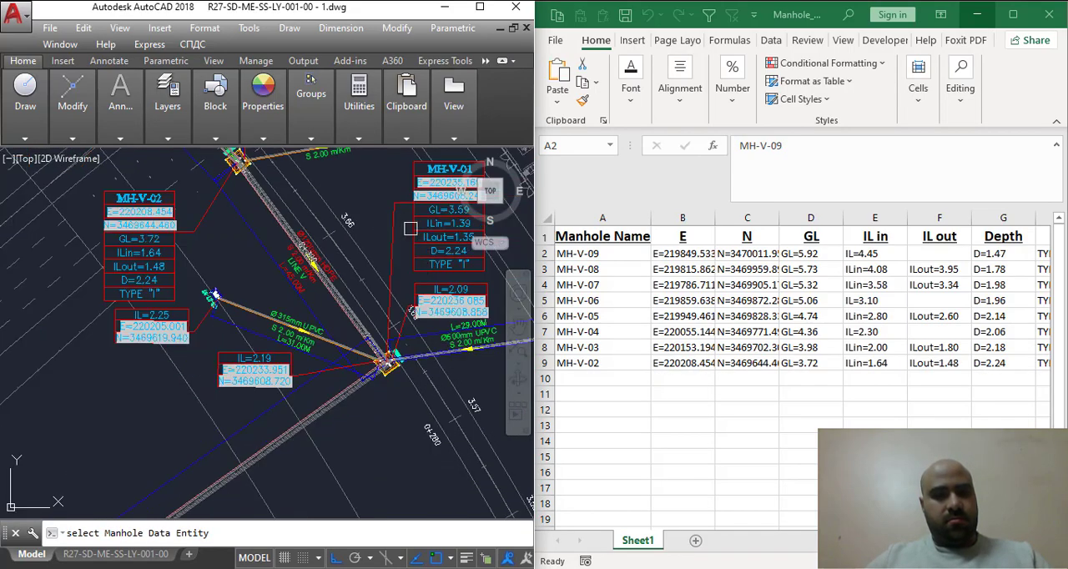
pyautogui.click(411, 227)
pyautogui.scroll(2, 401, 366)
pyautogui.click(387, 356)
# - Pick the length L=200.00M, diameter Ø1200mm HDPE and slope S 1.00 m/Km labels on the pipe between MH-V-01 and MH-V
pyautogui.scroll(-4, 384, 355)
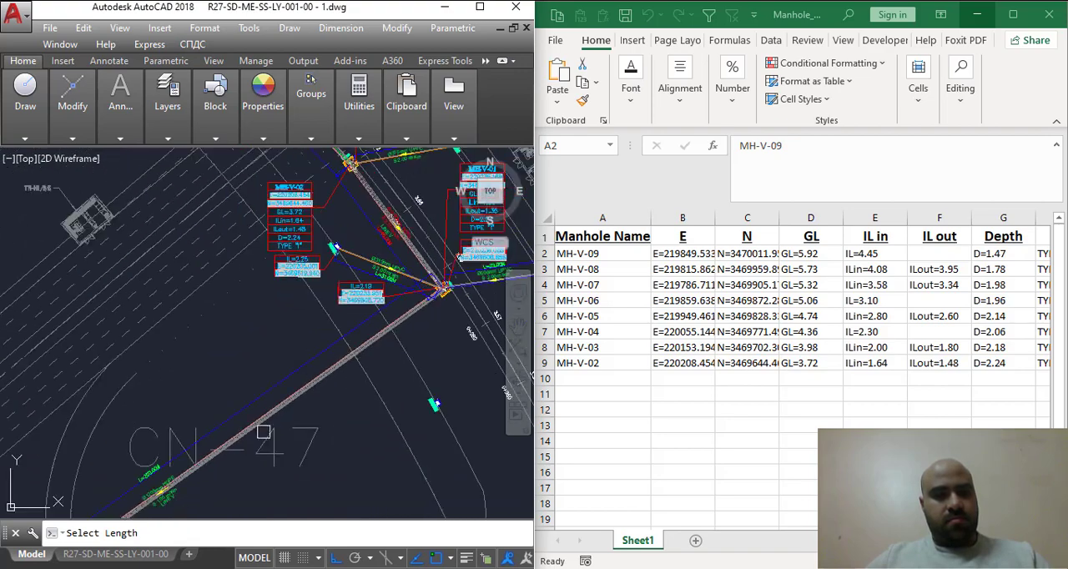
pyautogui.scroll(5, 223, 455)
pyautogui.click(180, 343)
pyautogui.click(207, 381)
pyautogui.click(242, 404)
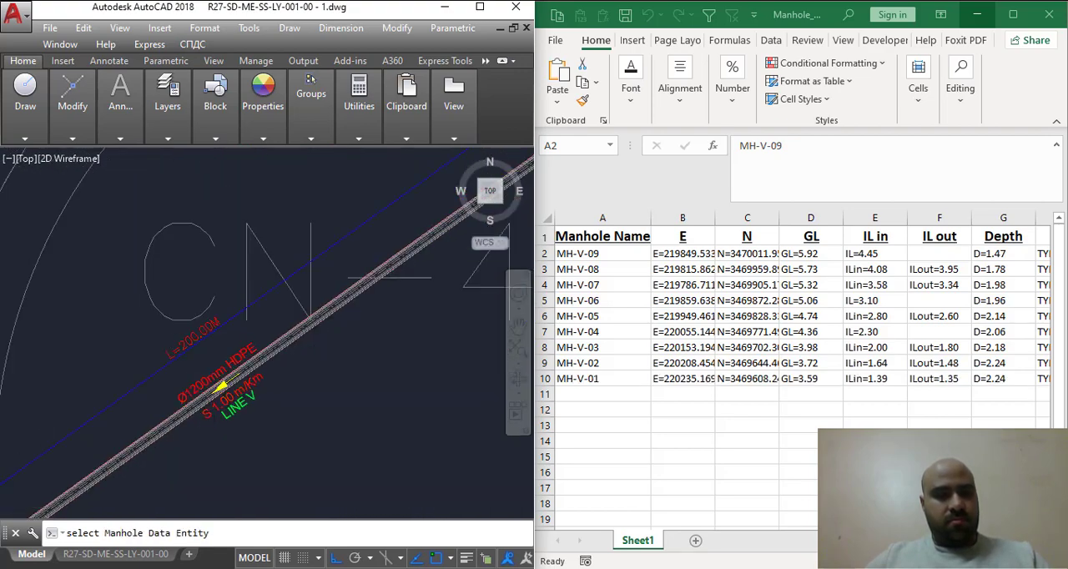
# - Pick the MH-V data table and its manhole symbol as the last extraction sources
pyautogui.scroll(-4, 257, 396)
pyautogui.scroll(5, 267, 300)
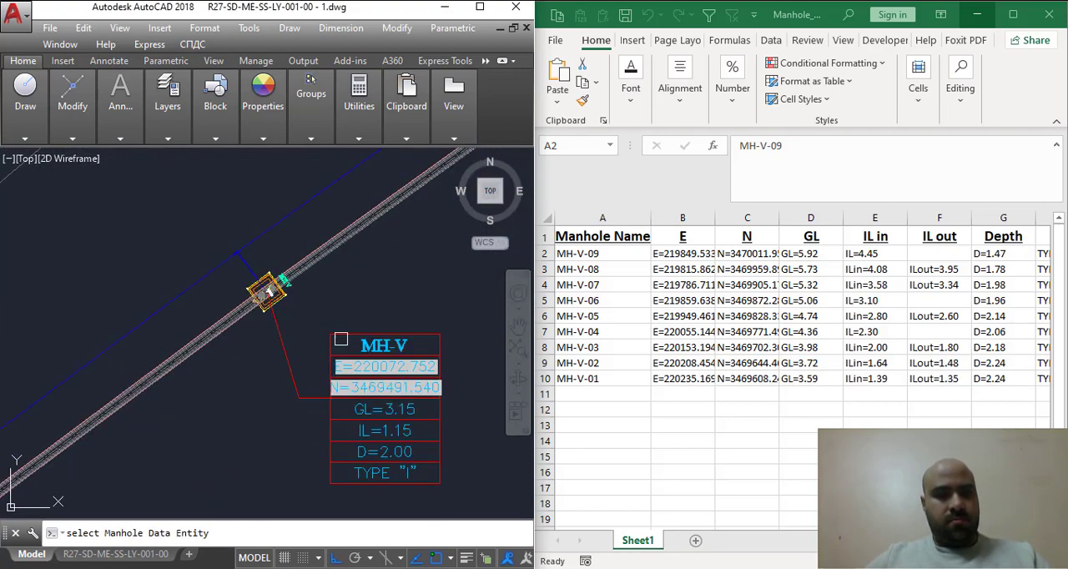
pyautogui.click(277, 310)
pyautogui.click(277, 310)
# - Pick the length L=171.40M, diameter Ø1200mm HDPE and slope S 1.00 m/Km labels on the pipe running on from MH-V
pyautogui.scroll(-4, 279, 305)
pyautogui.scroll(5, 167, 368)
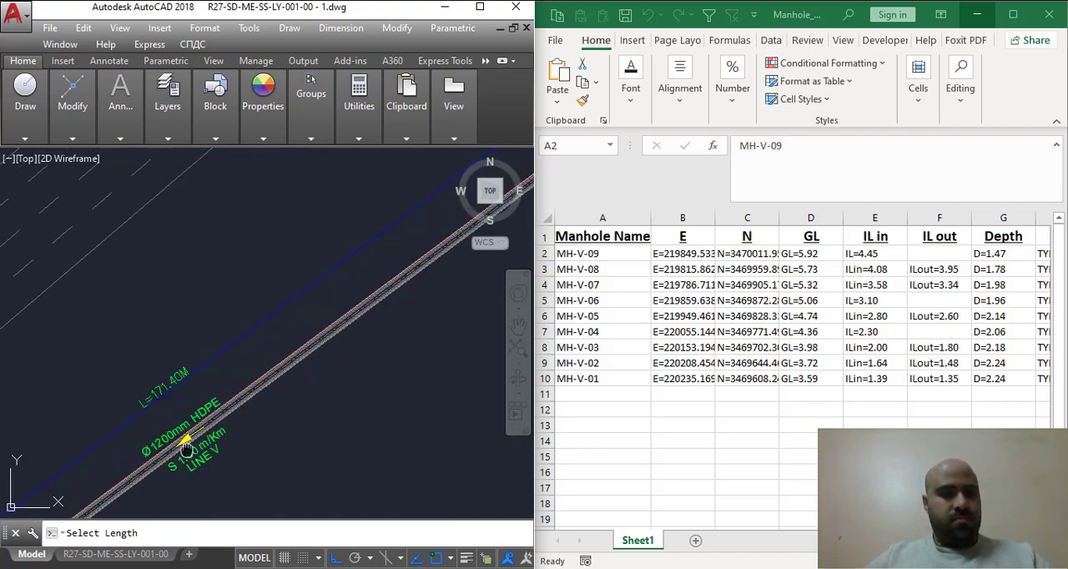
pyautogui.click(176, 345)
pyautogui.click(227, 404)
# - Examine the end of the sewer line past MH-V and look back along the route of the extracted manholes
pyautogui.scroll(-8, 301, 345)
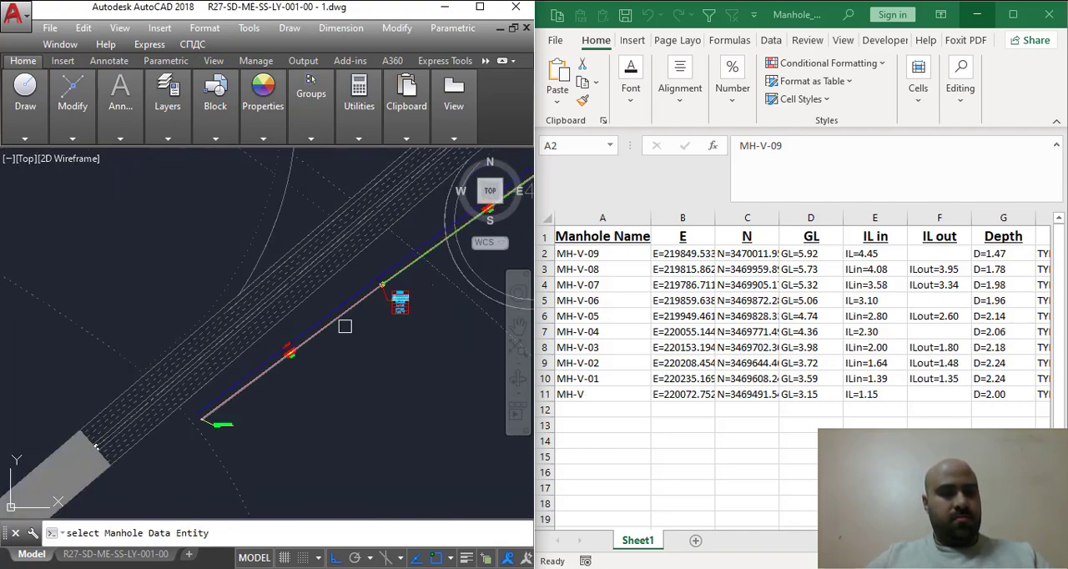
pyautogui.scroll(9, 215, 426)
pyautogui.scroll(-9, 250, 439)
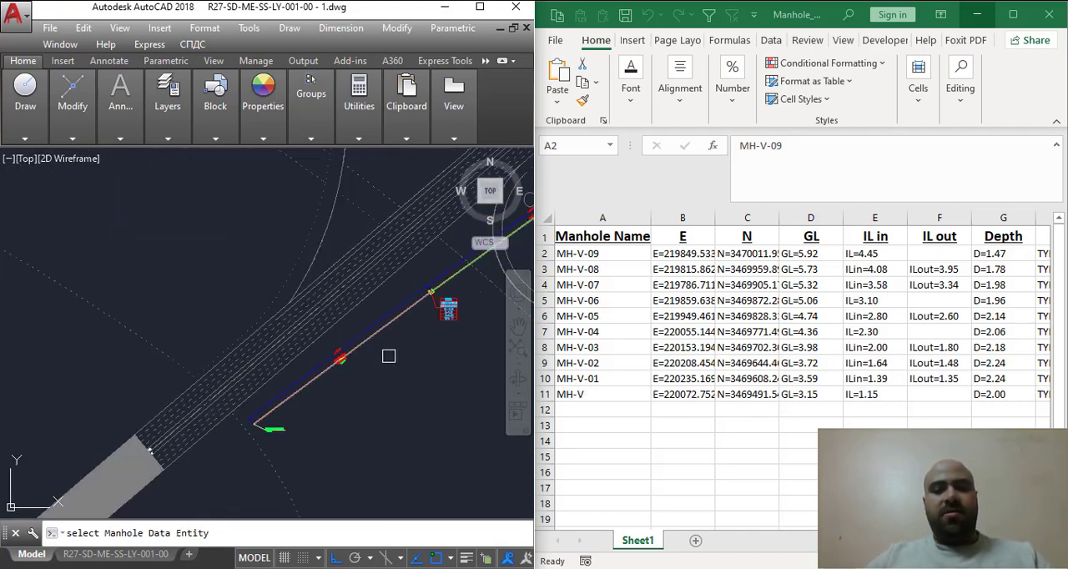
pyautogui.moveTo(350, 373); pyautogui.dragTo(254, 410, button='middle')
pyautogui.scroll(-4, 254, 411)
pyautogui.moveTo(323, 396); pyautogui.dragTo(241, 479, button='middle')
pyautogui.scroll(3, 241, 478)
pyautogui.moveTo(274, 309); pyautogui.dragTo(351, 439, button='middle')
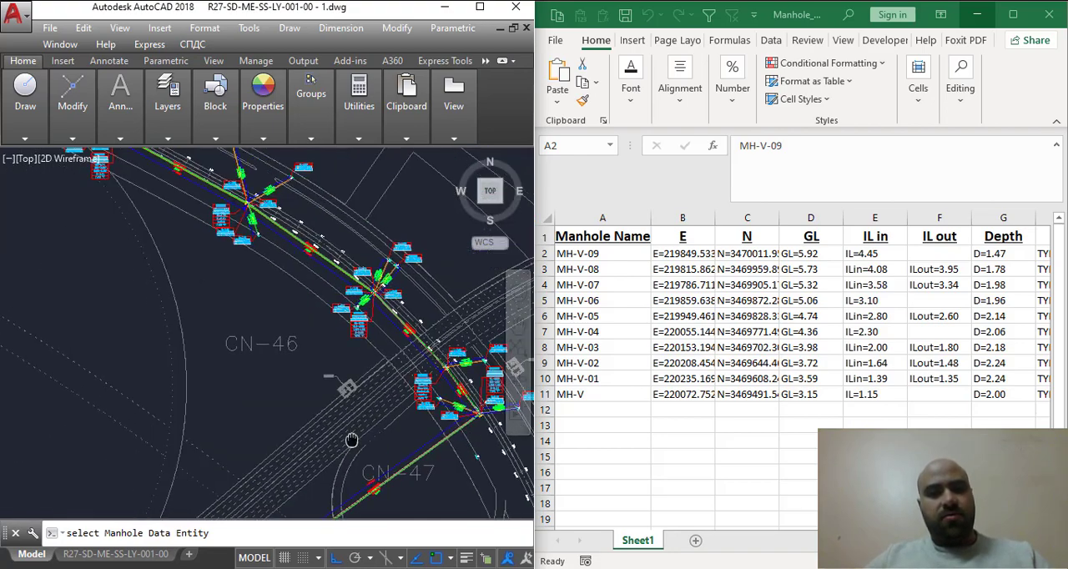
# - Review the extracted manhole names, IL in and IL out values, corner coordinates, and pipe diameter, length and slope columns in the sheet
pyautogui.click(608, 248)
pyautogui.moveTo(607, 253); pyautogui.dragTo(598, 396)
pyautogui.click(635, 269)
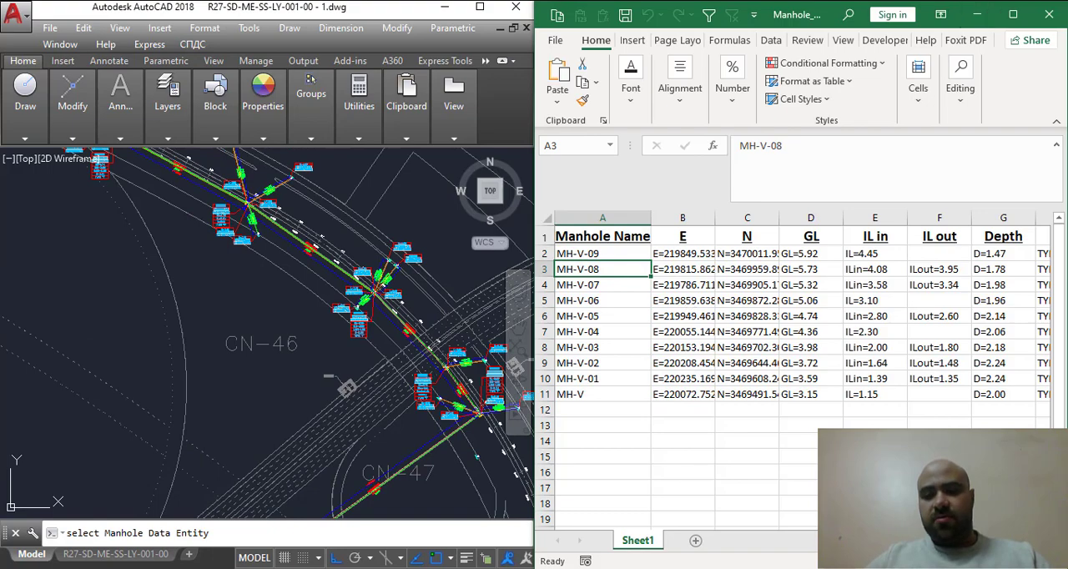
pyautogui.hscroll(2, 690, 304)
pyautogui.click(717, 285)
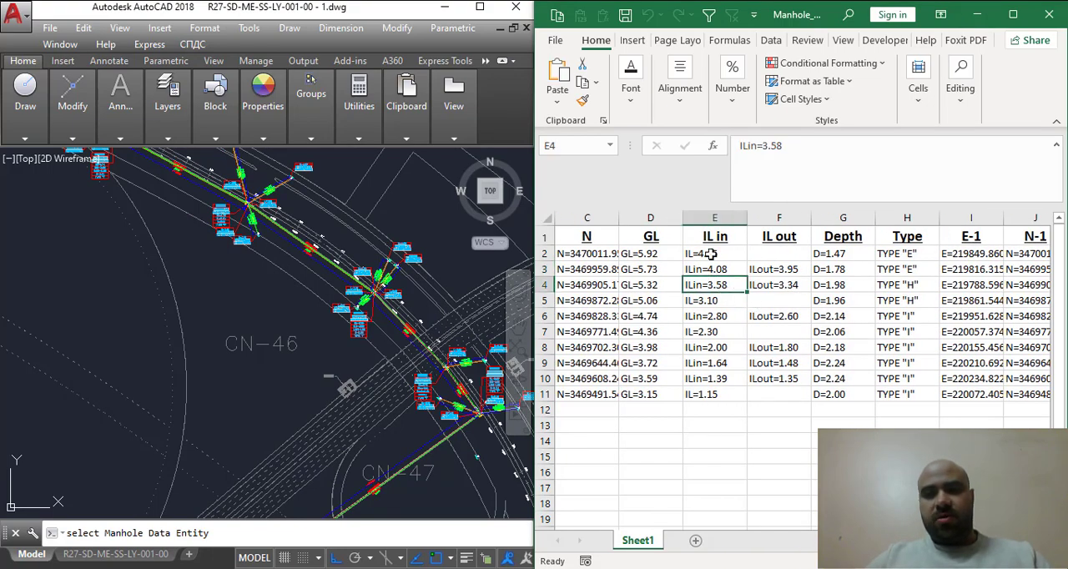
pyautogui.click(711, 254)
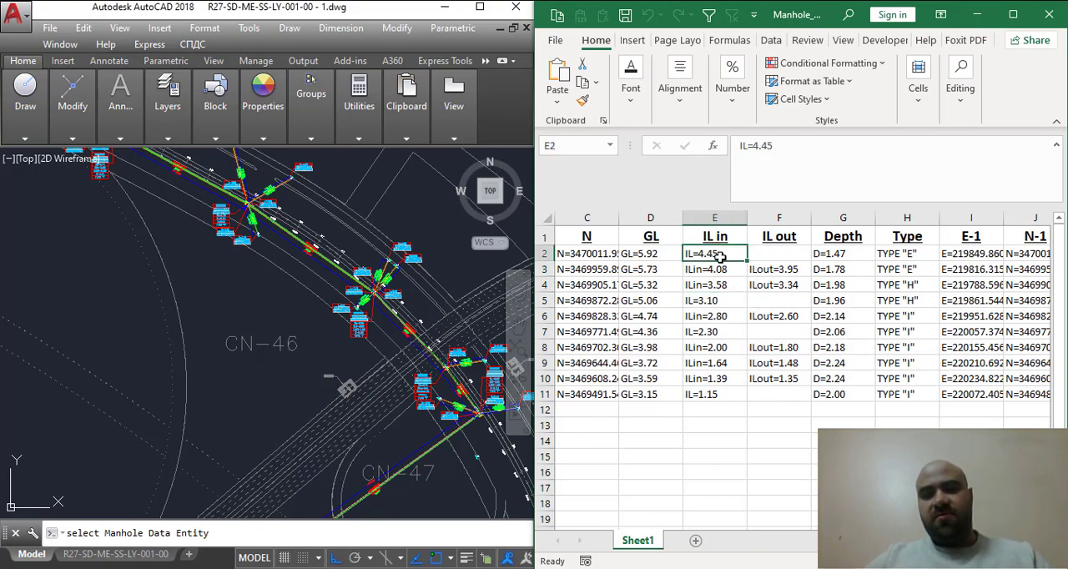
pyautogui.click(715, 268)
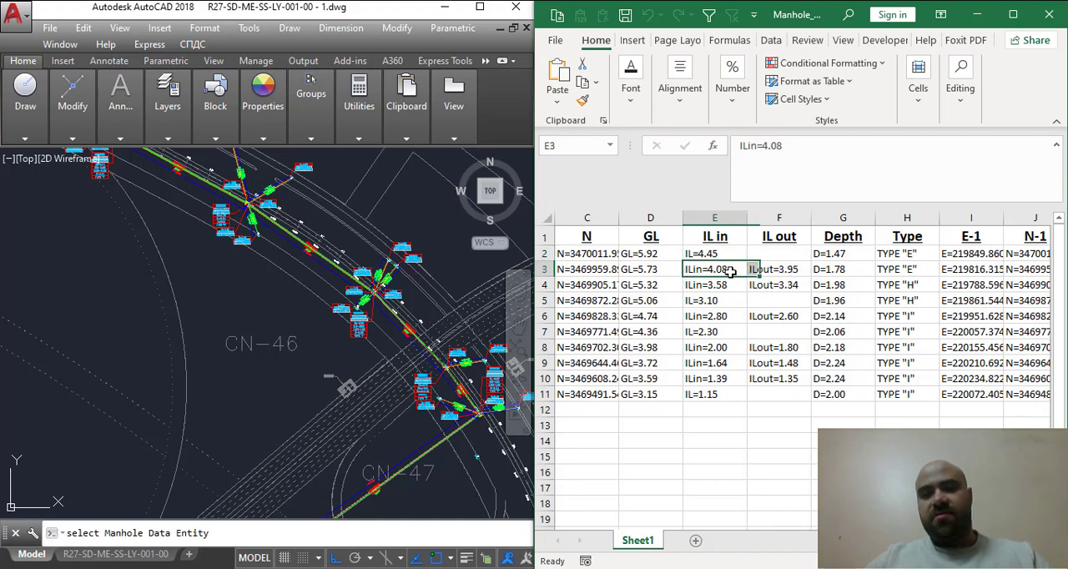
pyautogui.click(782, 272)
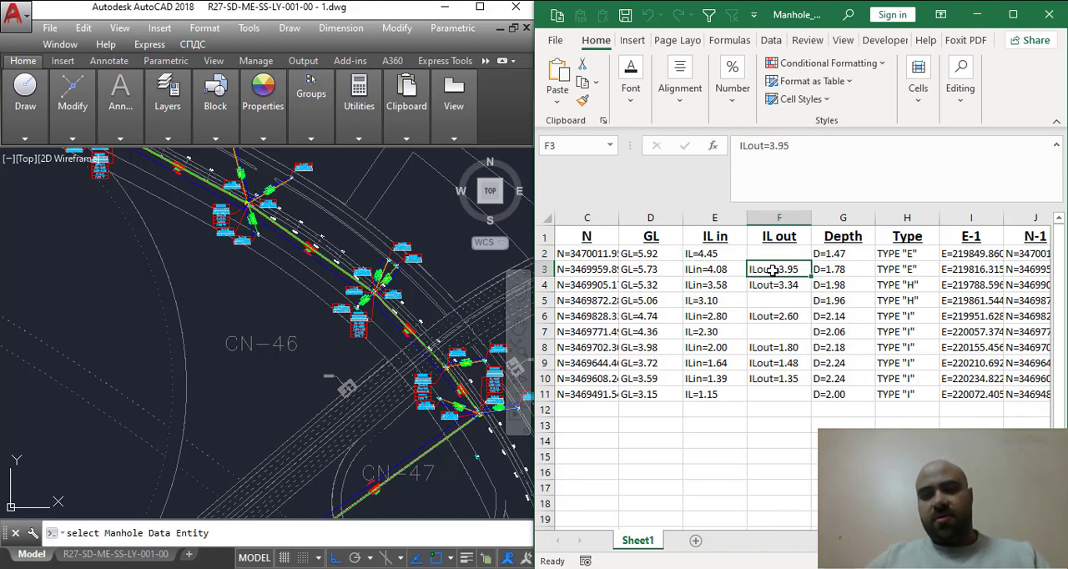
pyautogui.hscroll(5, 768, 530)
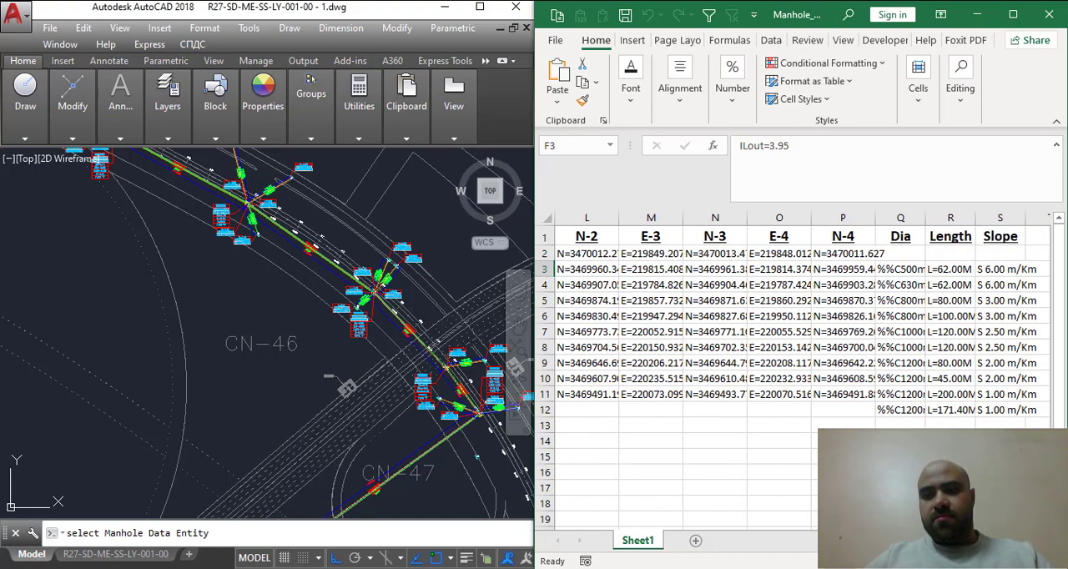
pyautogui.hscroll(-6, 768, 530)
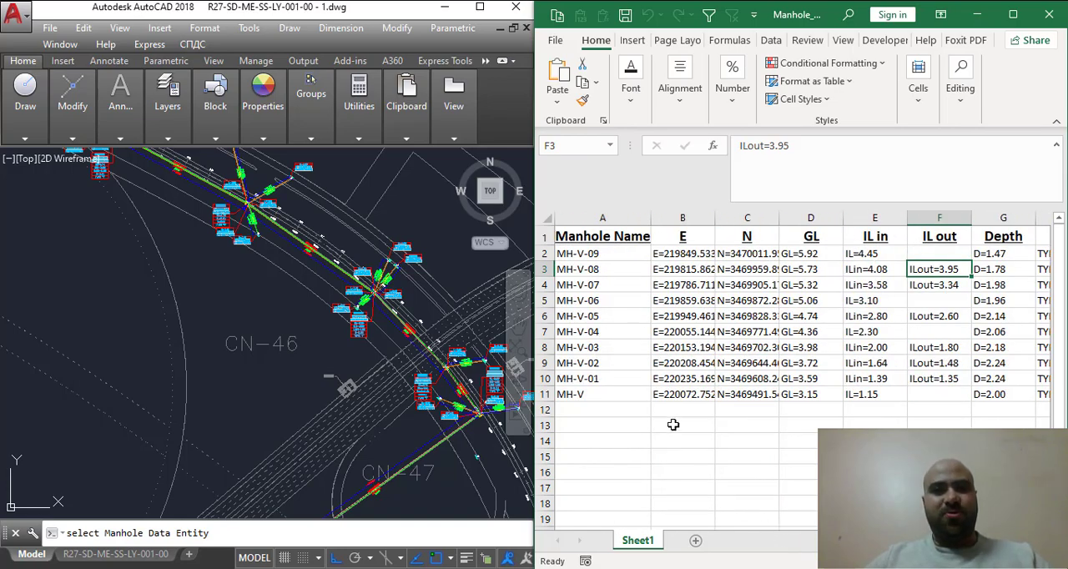